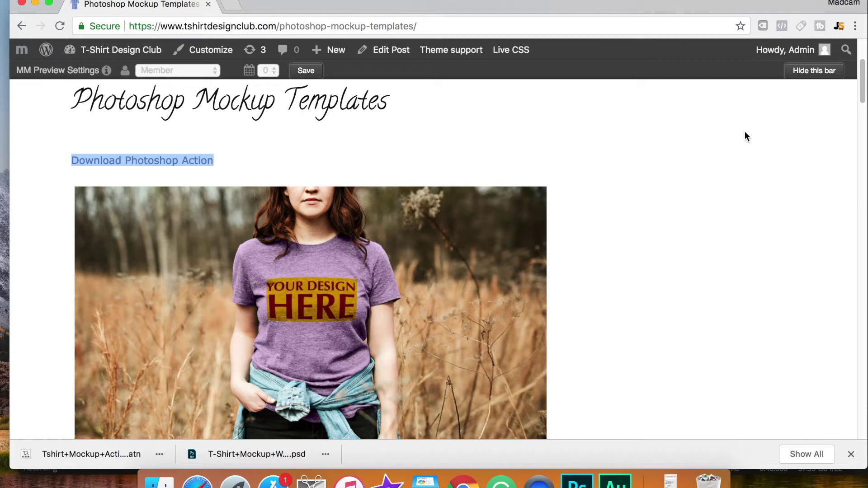
Scroll the Mockup Templates page down to the close-up man mockup and download its PSD.
left_click(862, 92)
left_click_drag(862, 91, 861, 301)
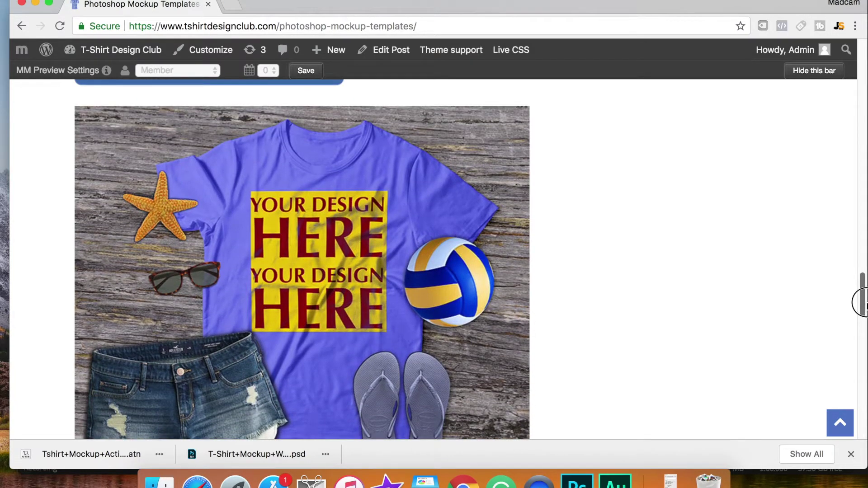
left_click_drag(861, 303, 863, 168)
left_click(280, 424)
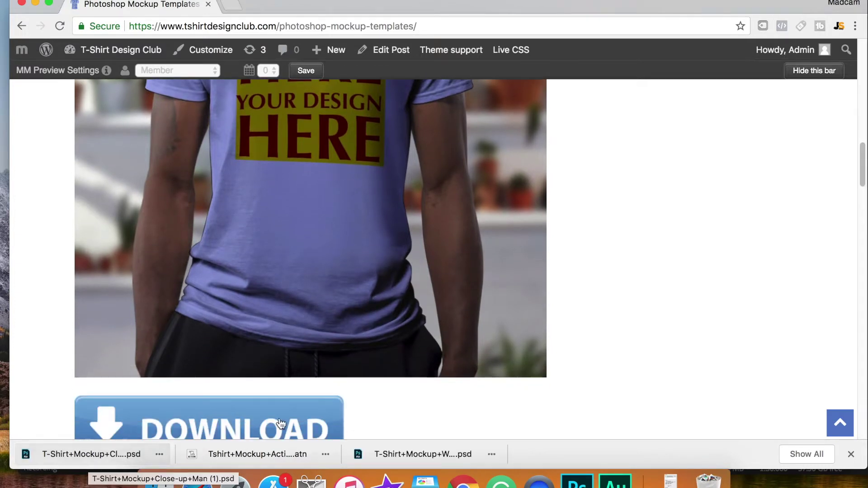
Open the downloaded close-up man mockup and its design smart object.
right_click(102, 449)
left_click(138, 402)
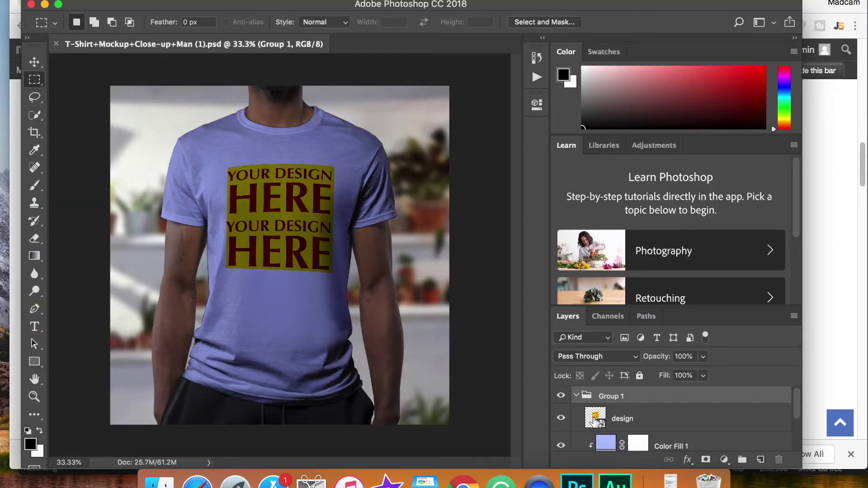
double_click(596, 422)
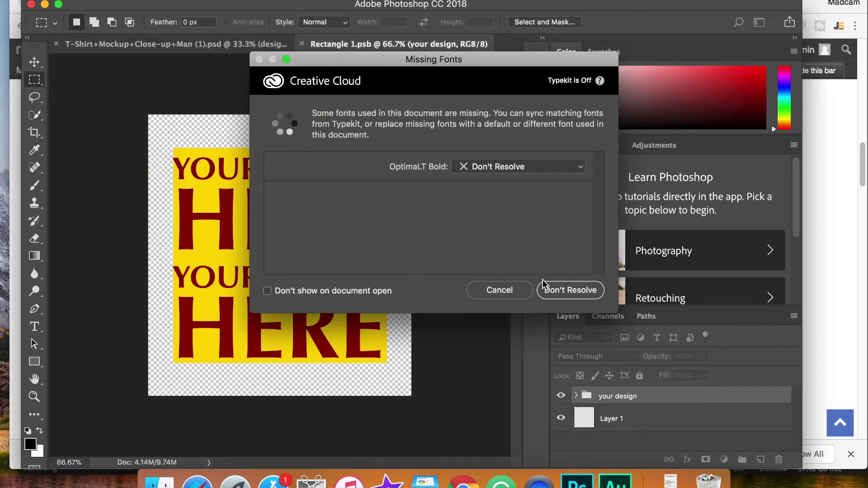
Skip resolving missing fonts, hide the 'your design' placeholder group, and select Layer 1.
left_click(576, 288)
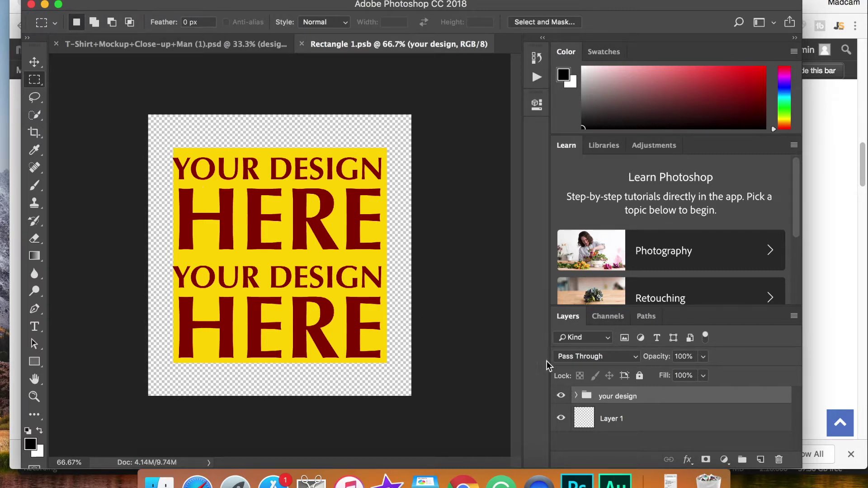
left_click(561, 396)
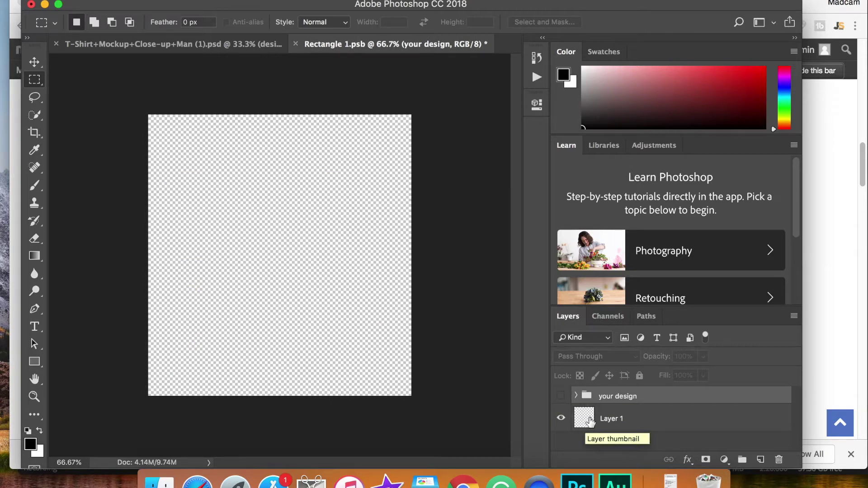
left_click(619, 425)
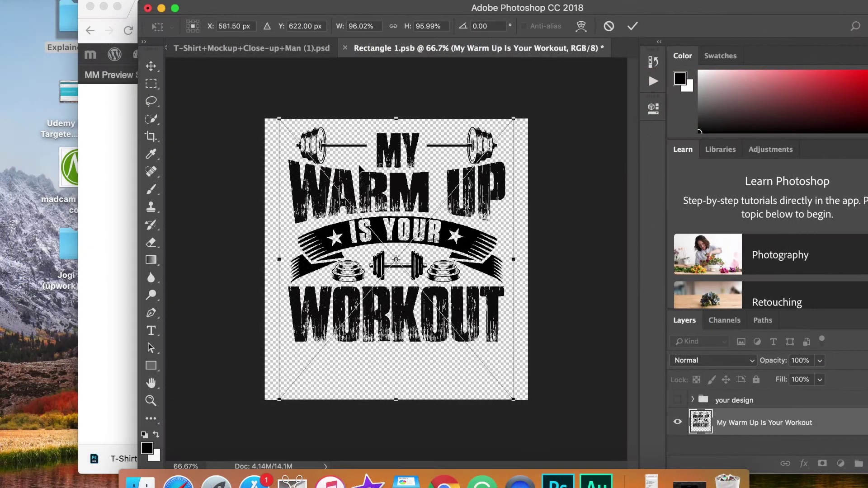
Scale the workout graphic to about 87.5% and move it up and left.
left_click_drag(279, 119, 299, 144)
mouse_move(414, 203)
left_mouse_down()
mouse_move(380, 186)
mouse_move(403, 191)
left_mouse_up()
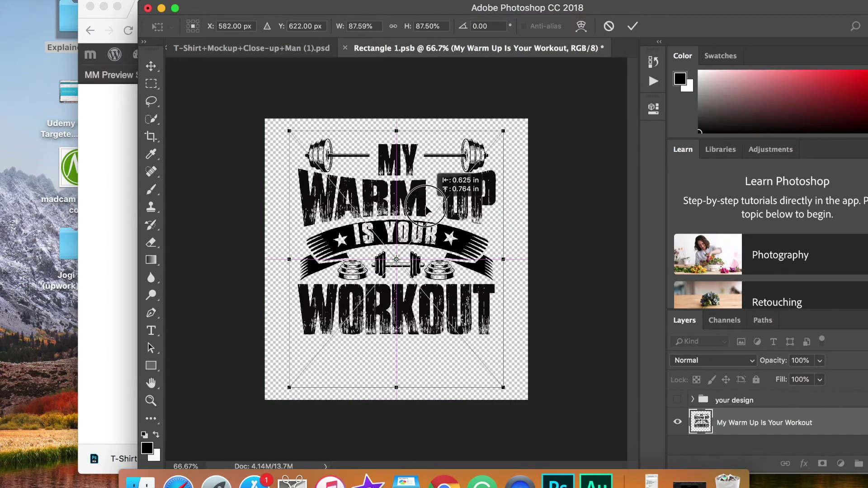
left_click(638, 27)
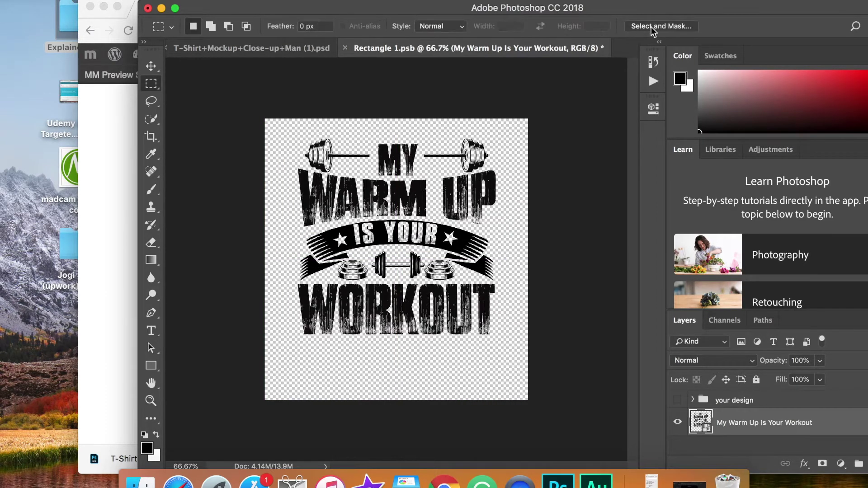
Save Rectangle 1.psb and return to the T-shirt mockup document.
left_click(124, 0)
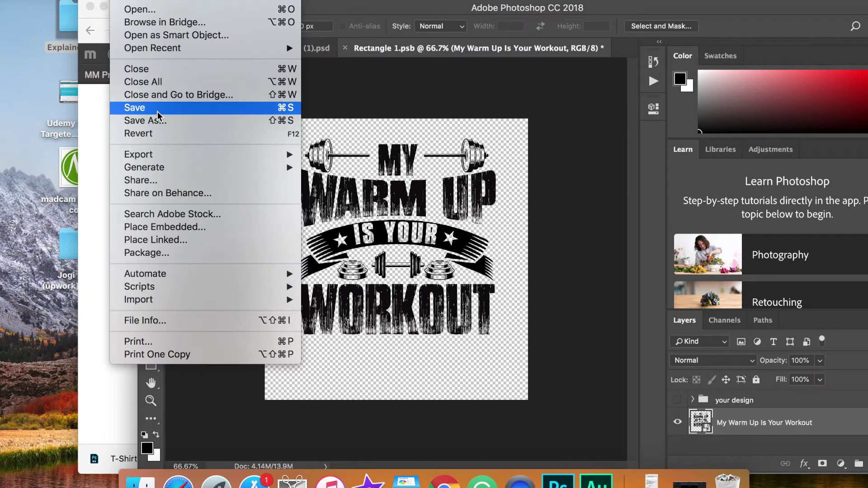
left_click(157, 111)
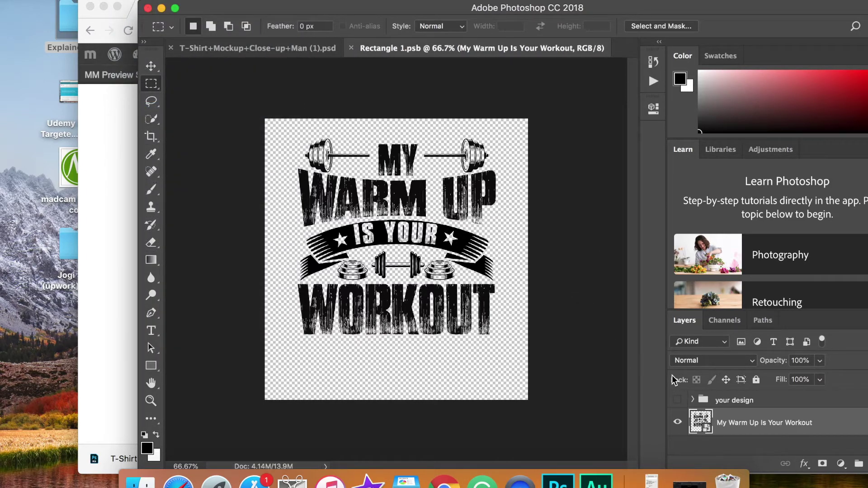
left_click(262, 55)
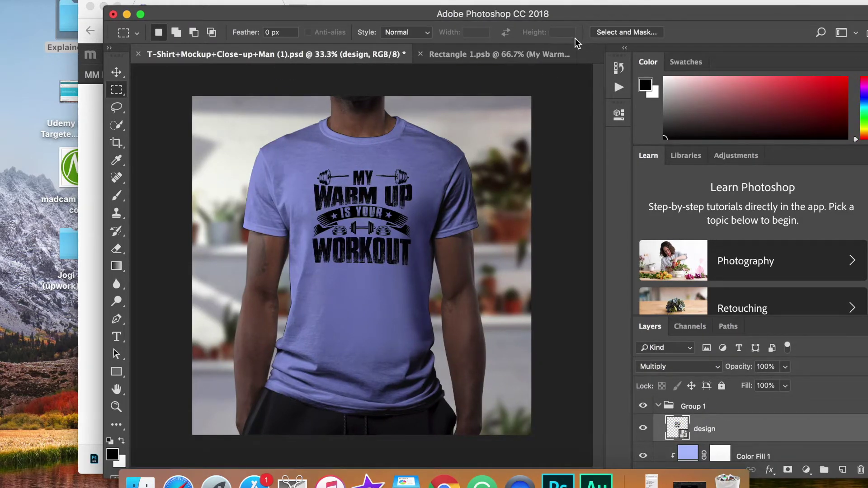
Start a Save As of the mockup as JPEG, then cancel without saving.
left_click_drag(576, 15, 522, 13)
left_click(123, 1)
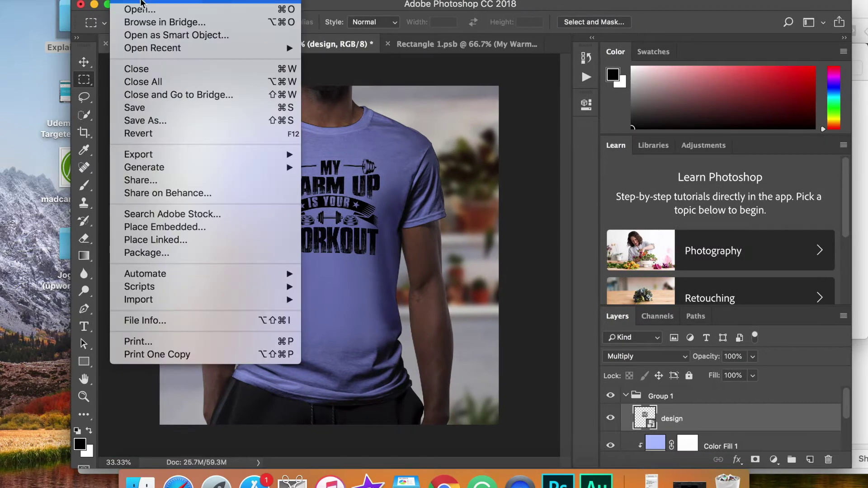
key("Return")
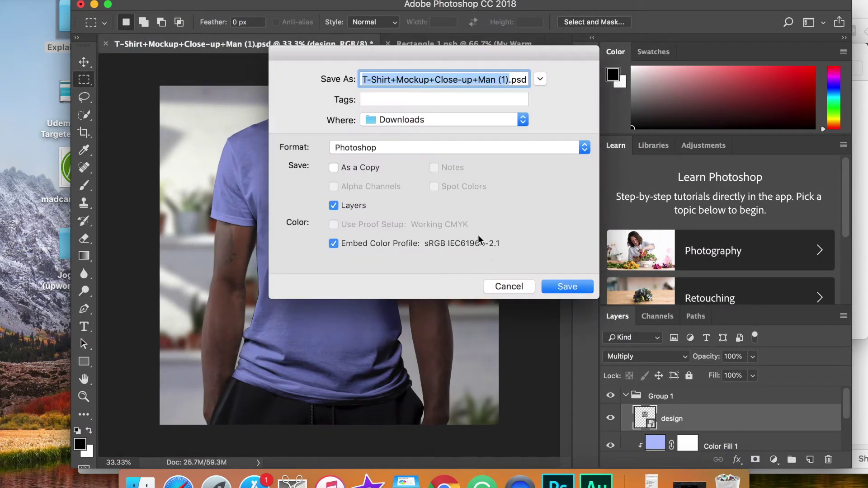
left_click(455, 148)
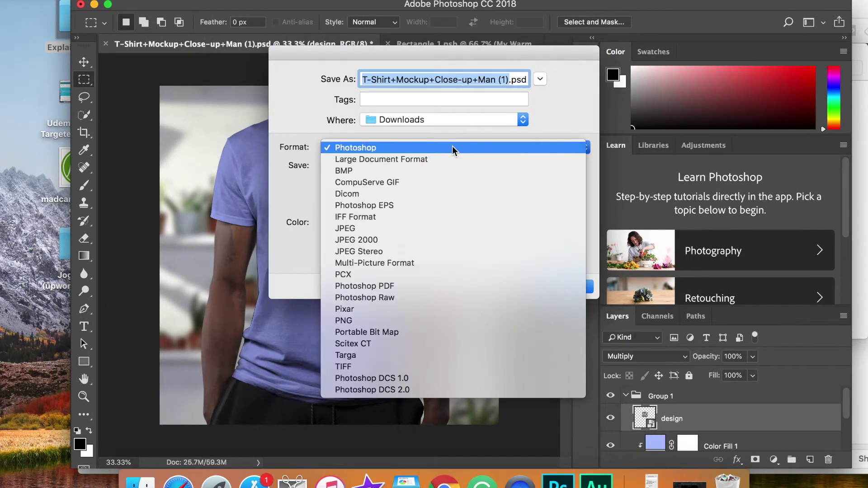
left_click(418, 221)
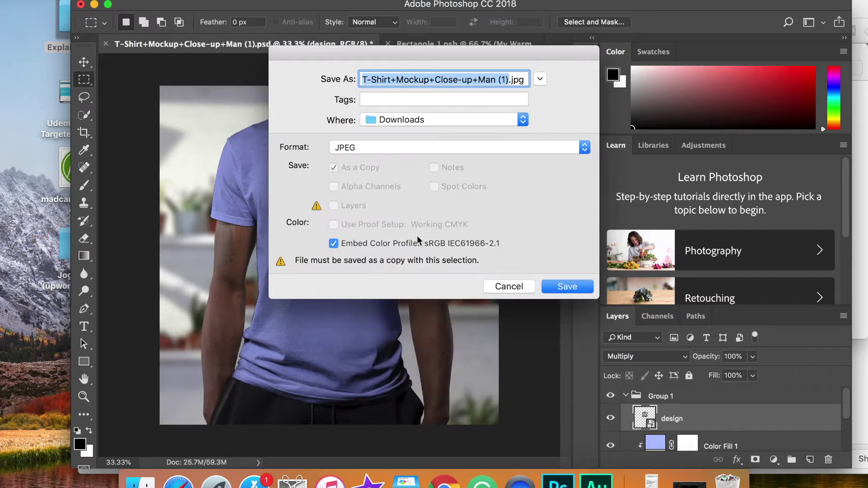
left_click(503, 290)
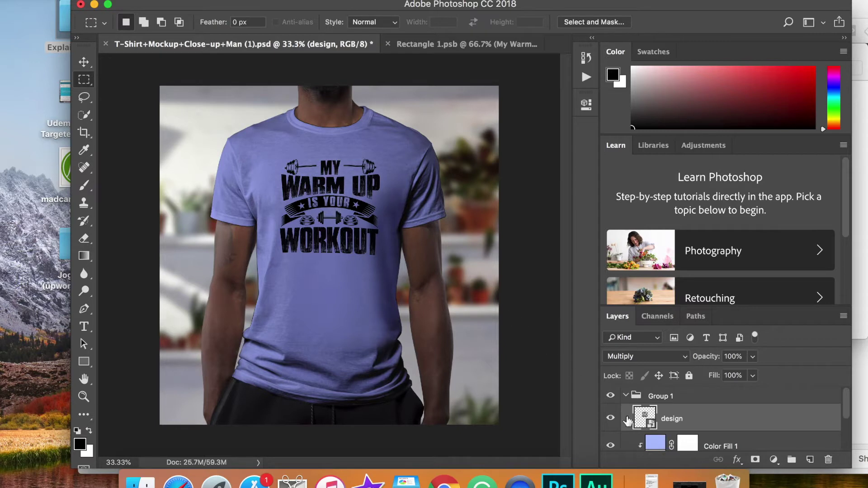
Recolour the shirt's Color Fill 1 layer to white (#ffffff).
left_click(659, 446)
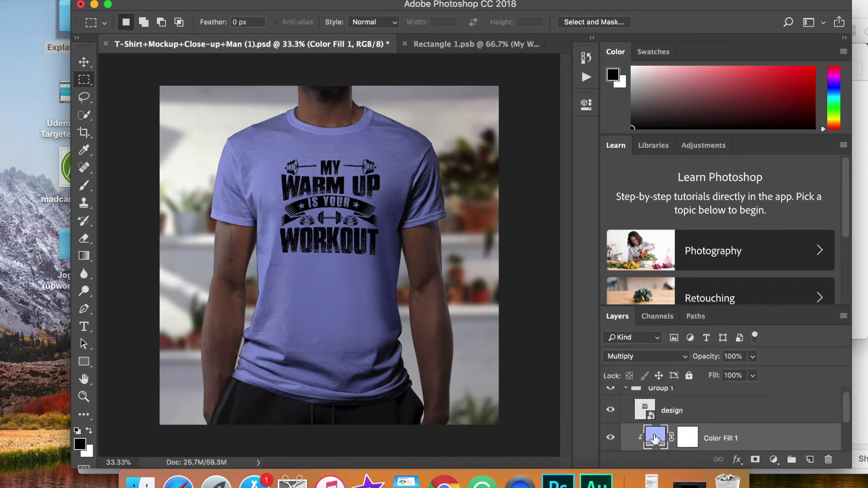
double_click(655, 439)
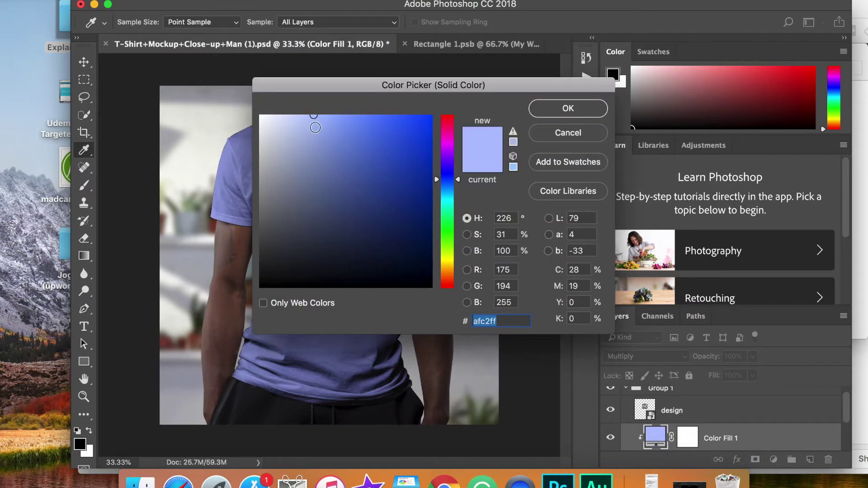
mouse_move(313, 123)
left_mouse_down()
mouse_move(302, 143)
mouse_move(387, 175)
mouse_move(403, 235)
mouse_move(359, 223)
mouse_move(257, 103)
mouse_move(252, 117)
mouse_move(255, 101)
left_mouse_up()
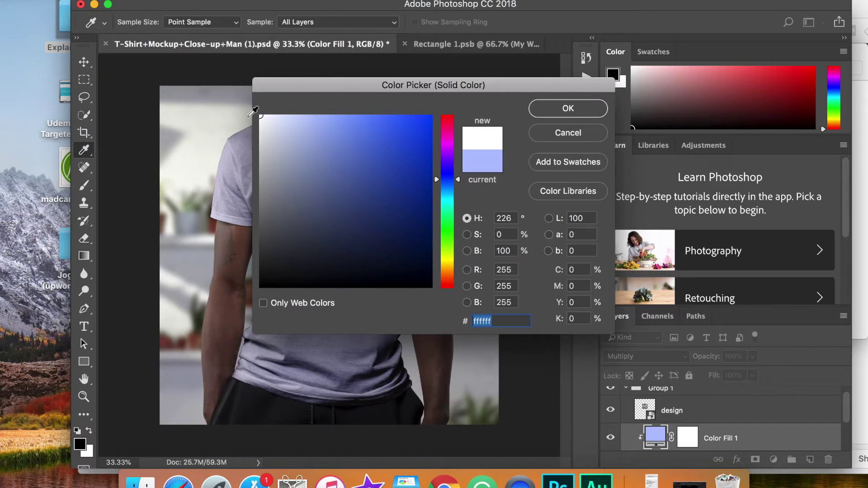
left_click(566, 110)
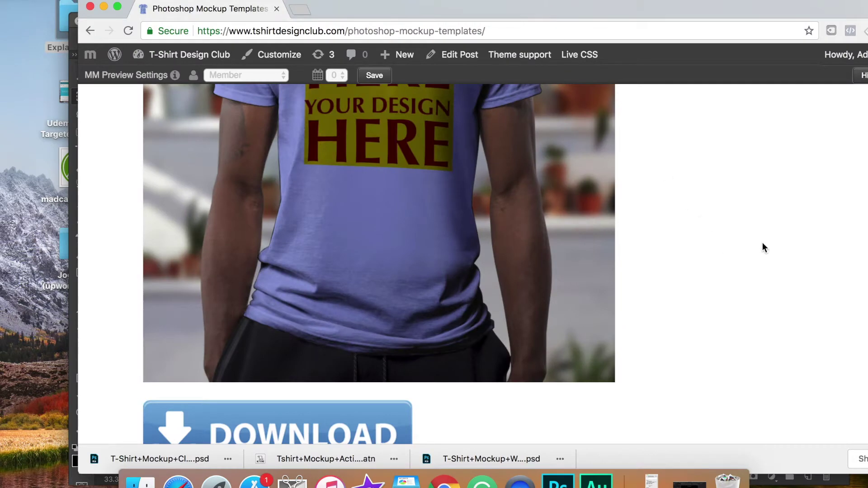
scroll(781, 296, "up", 10)
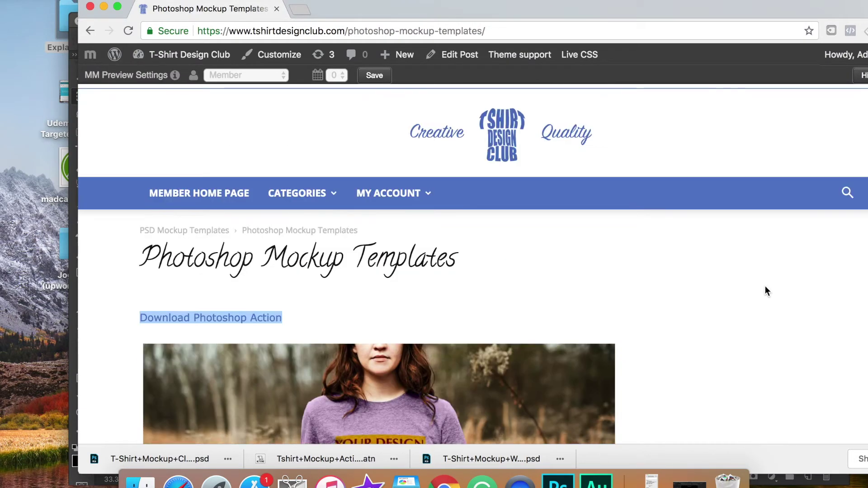
mouse_move(374, 282)
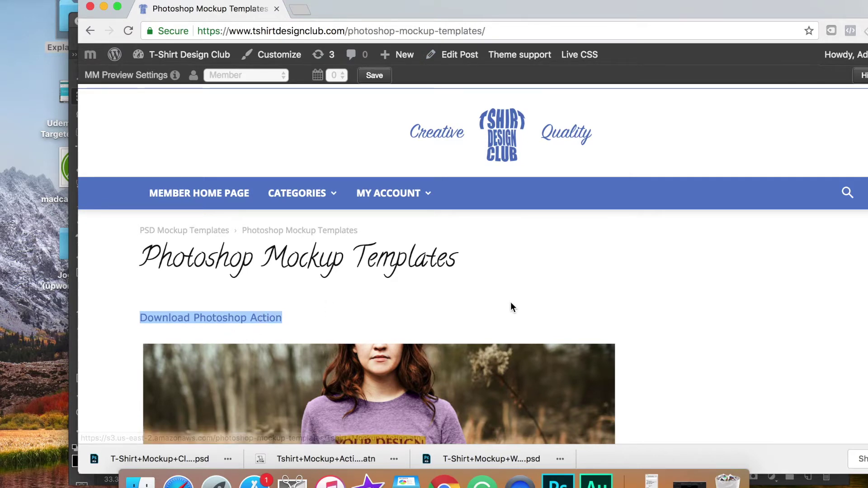
left_click(72, 66)
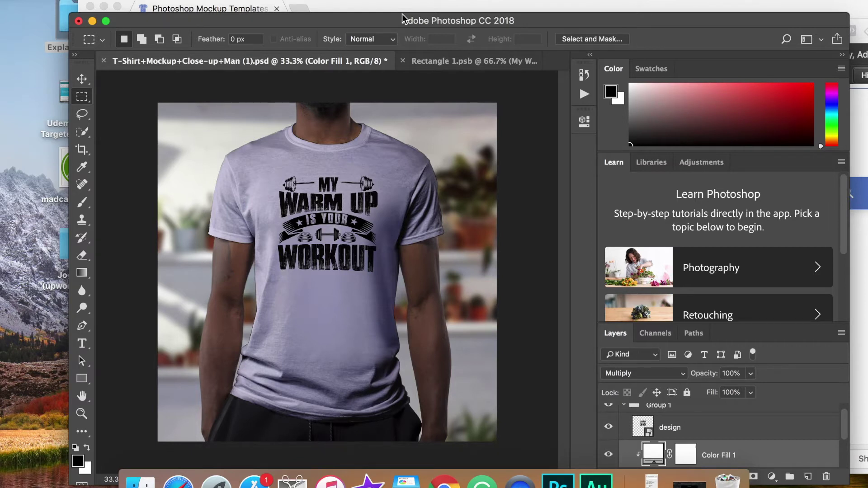
In the smart object, hide the workout graphic and place Dog Hair Don't Care.png on a new layer.
double_click(644, 427)
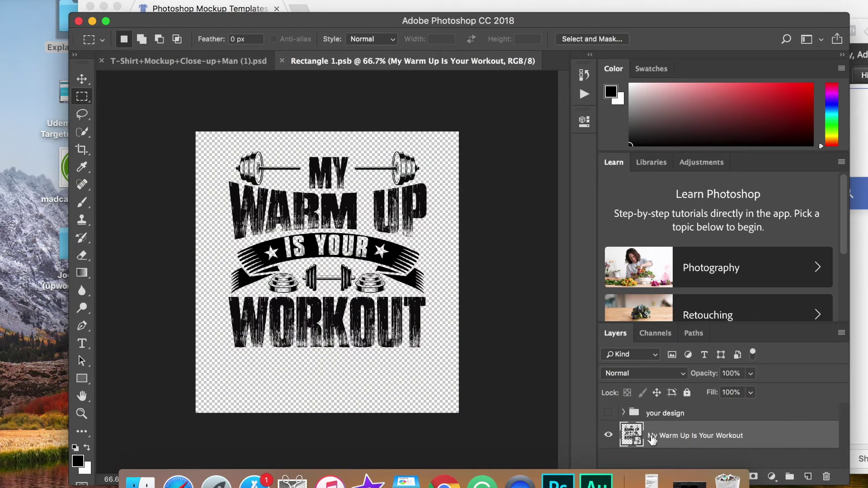
left_click(608, 436)
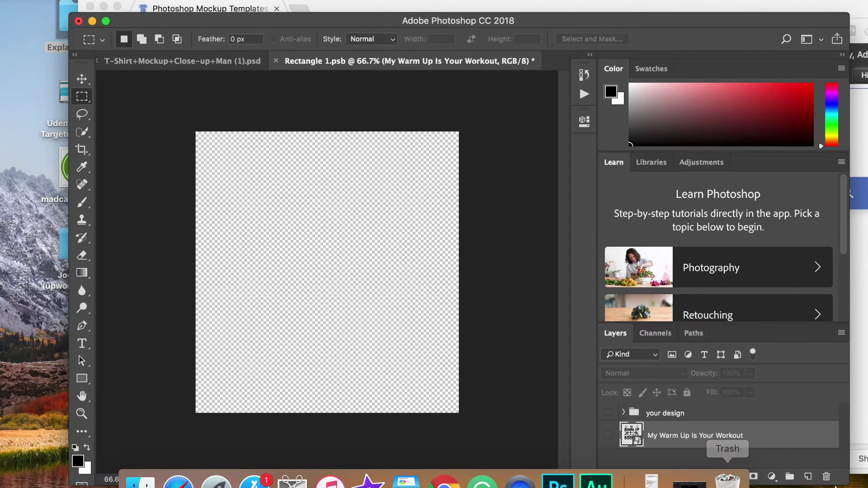
left_click(808, 476)
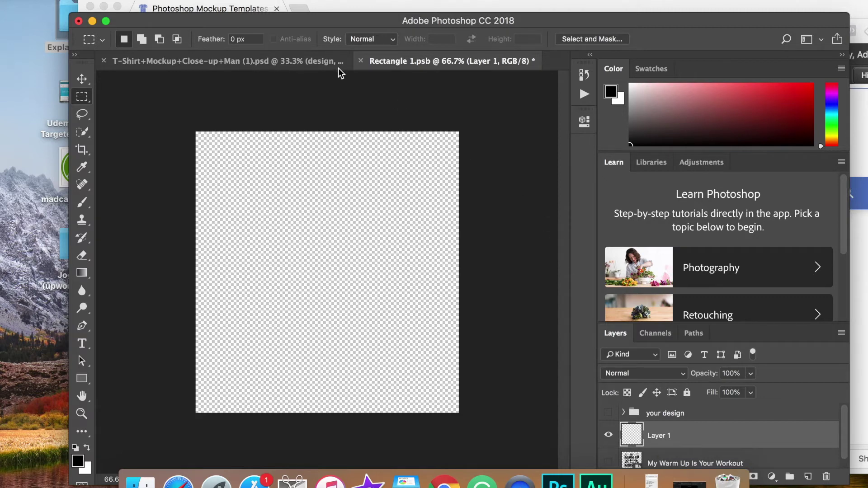
double_click(72, 15)
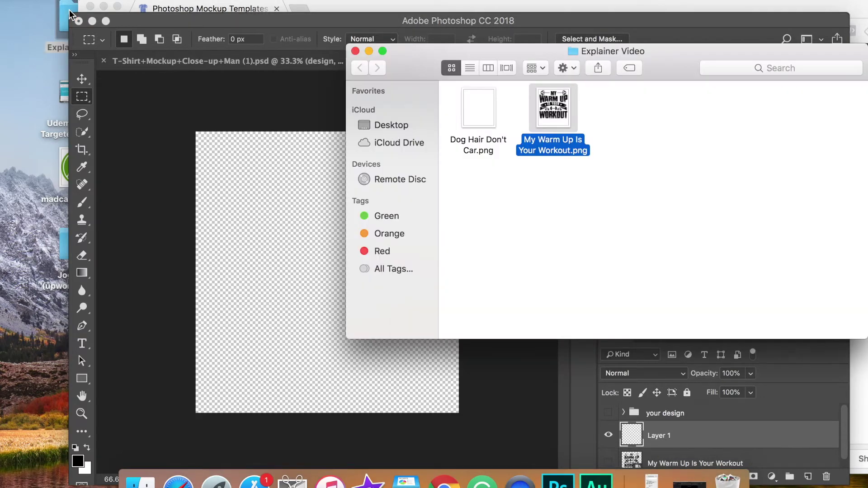
left_click_drag(471, 112, 403, 413)
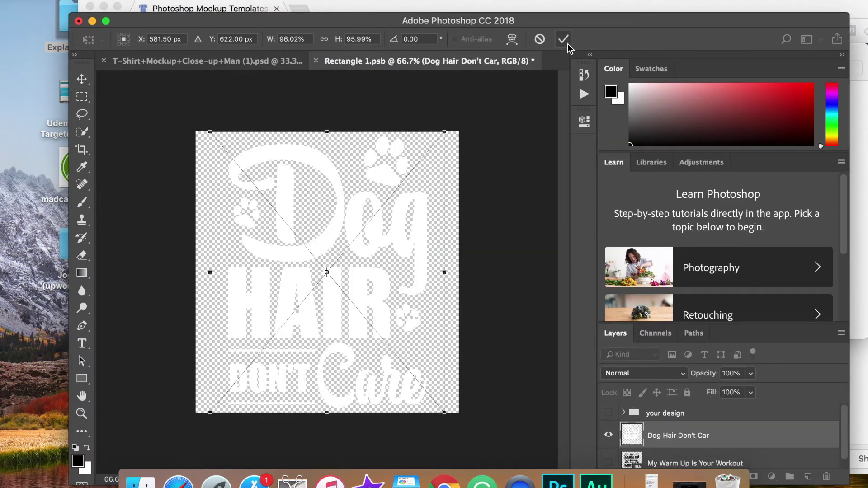
left_click(563, 40)
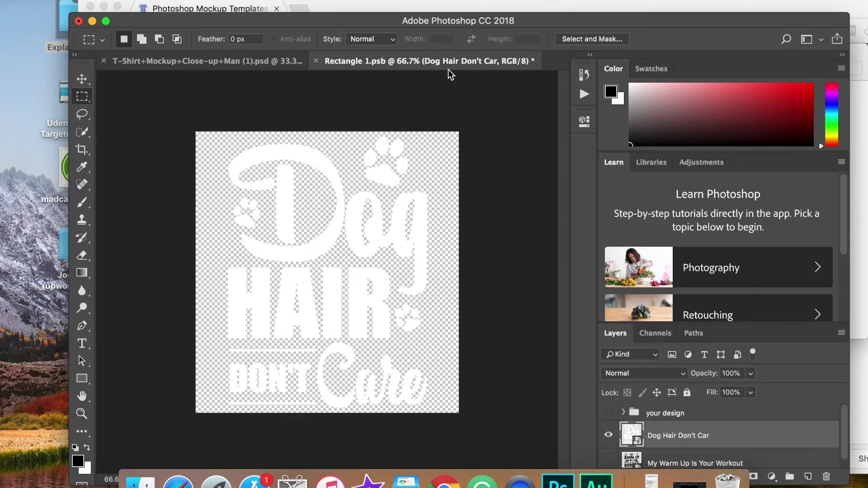
Save Rectangle 1.psb and return to the T-shirt mockup.
left_click(86, 1)
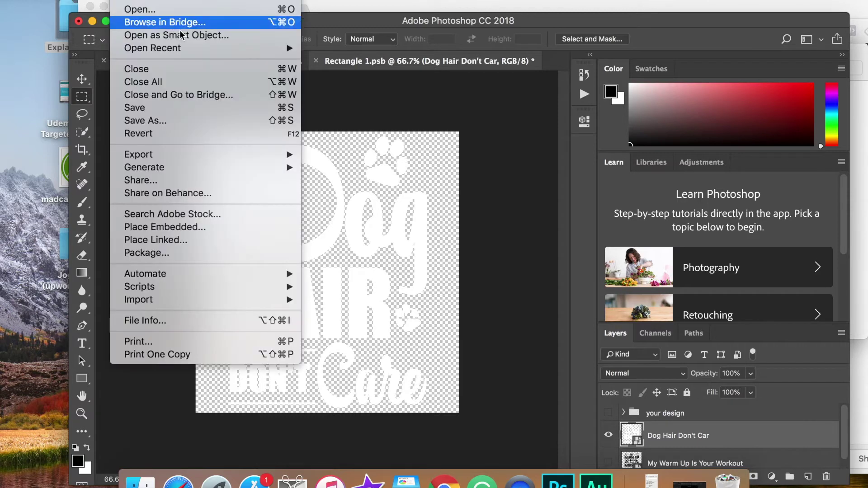
left_click(164, 106)
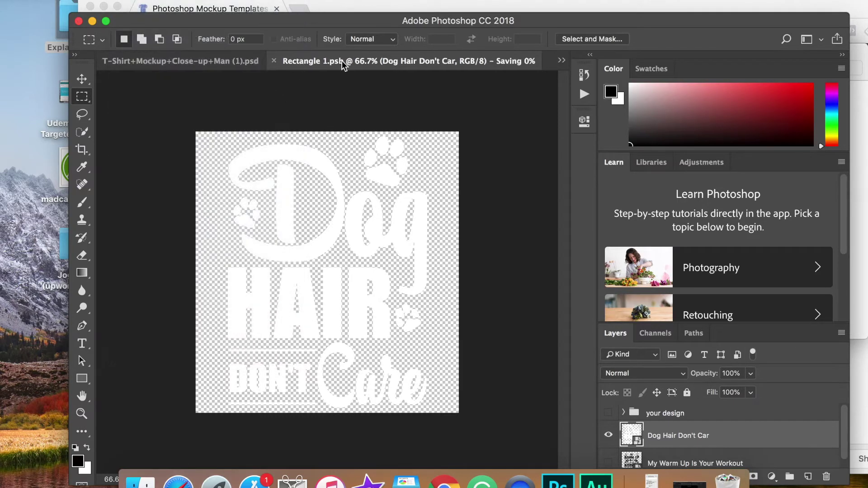
left_click(194, 61)
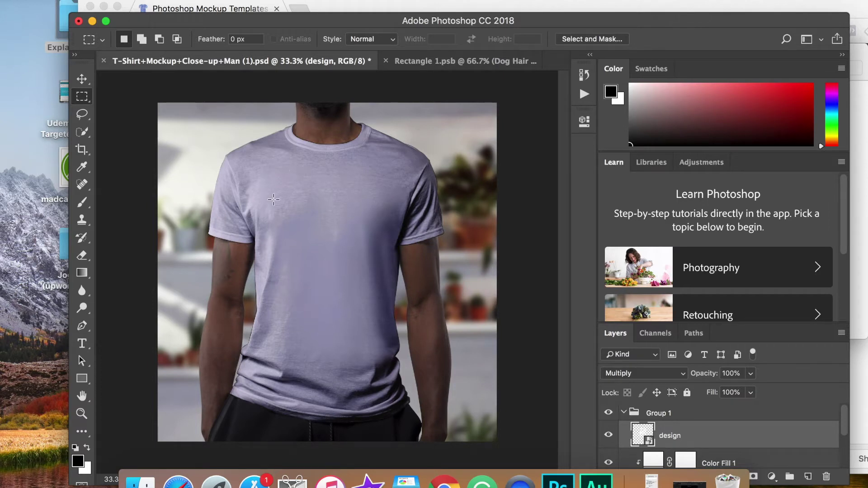
Recolour the shirt's Color Fill 1 layer to a dark red.
double_click(654, 461)
left_click_drag(412, 240, 413, 155)
left_click(564, 114)
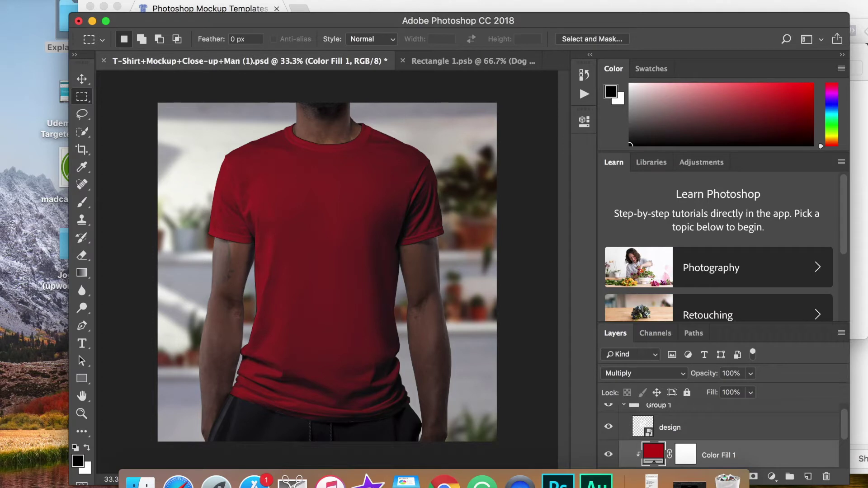
left_click(428, 1)
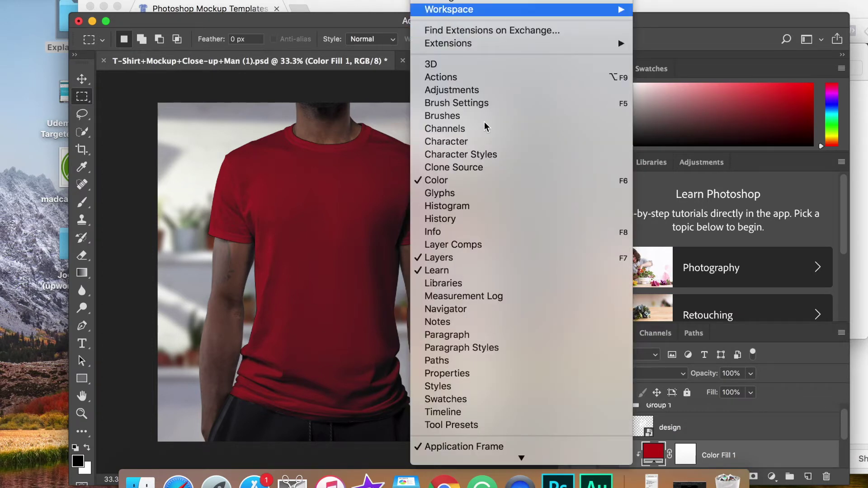
Load Tshirt Mockup Action 2.atn into the Actions panel and play mockup-action.
left_click(458, 78)
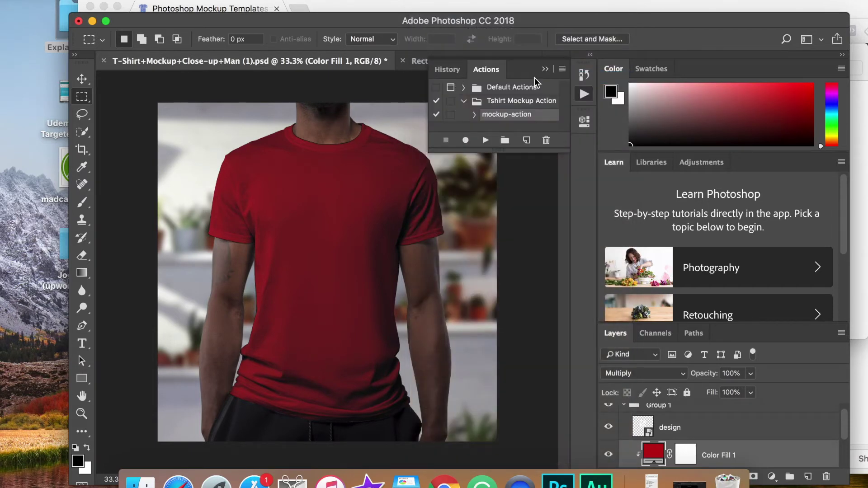
left_click(565, 71)
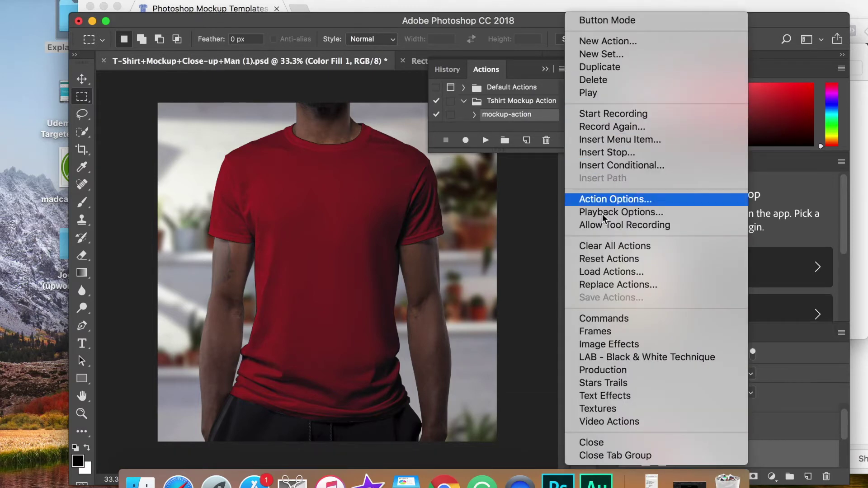
left_click(611, 272)
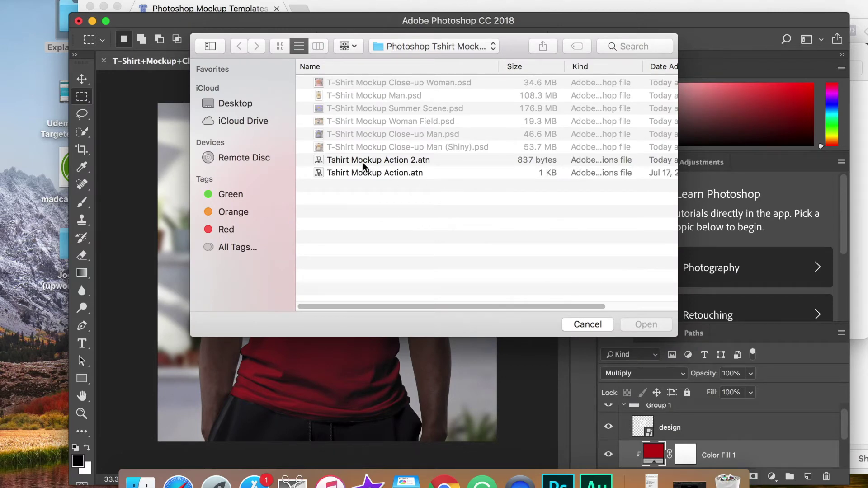
double_click(363, 162)
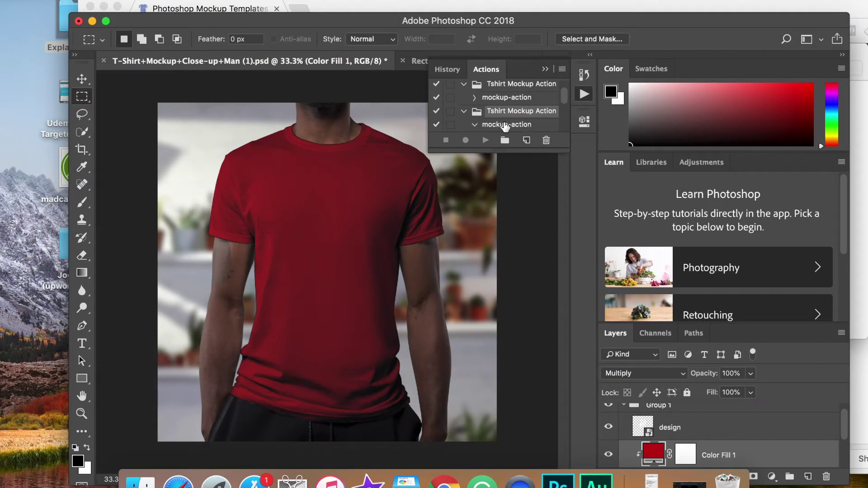
left_click(464, 85)
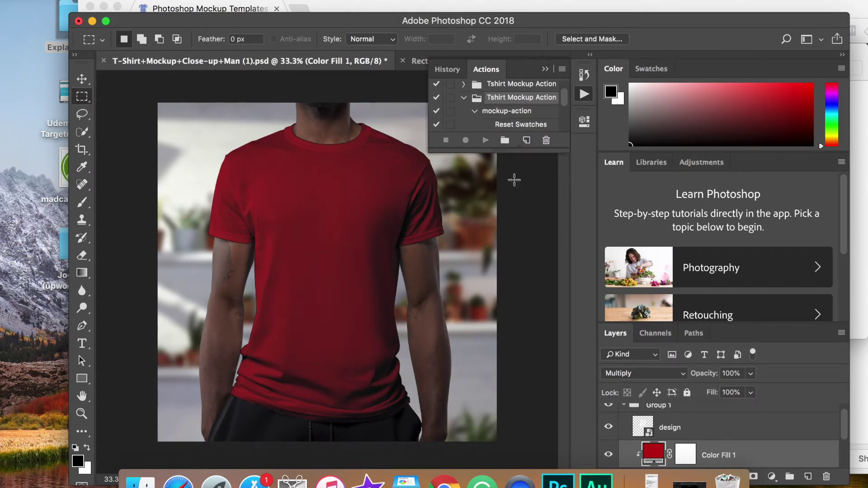
left_click(510, 114)
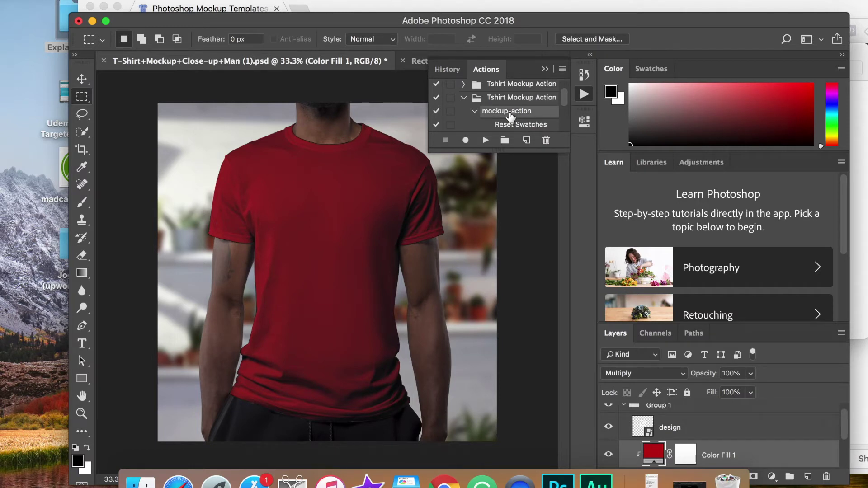
left_click(486, 141)
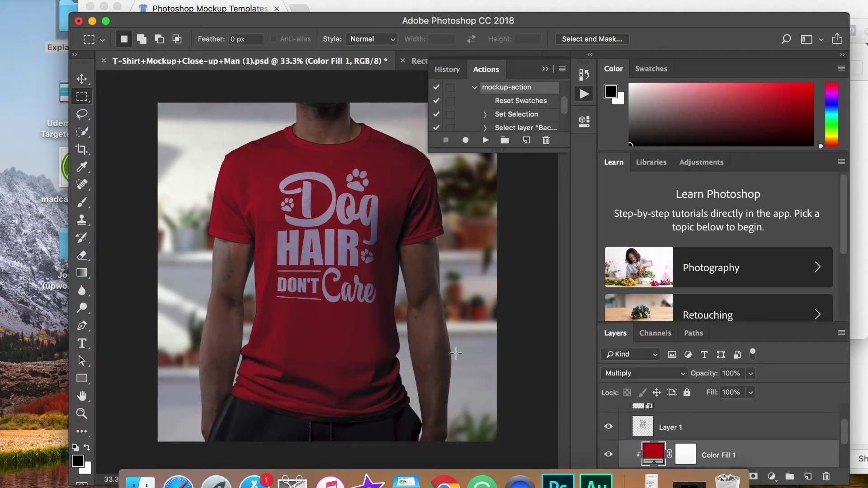
Recolour the shirt's Color Fill 1 layer to near-black (070404).
double_click(653, 452)
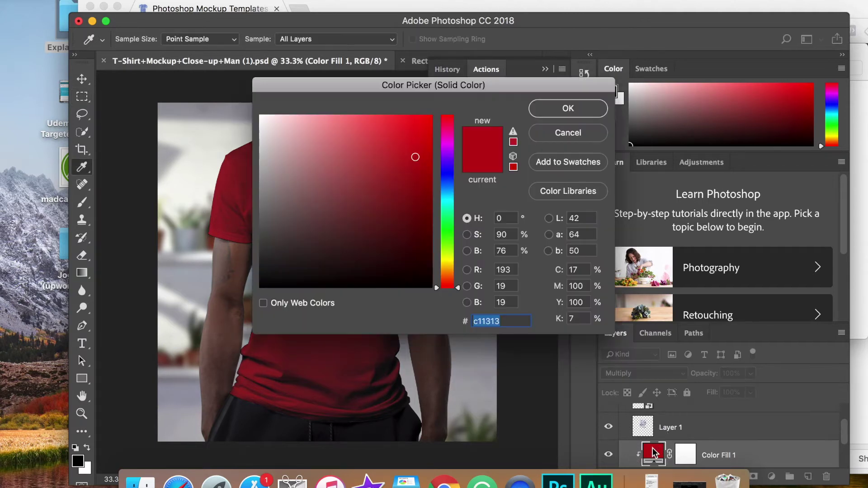
left_click_drag(361, 240, 334, 289)
left_click(568, 108)
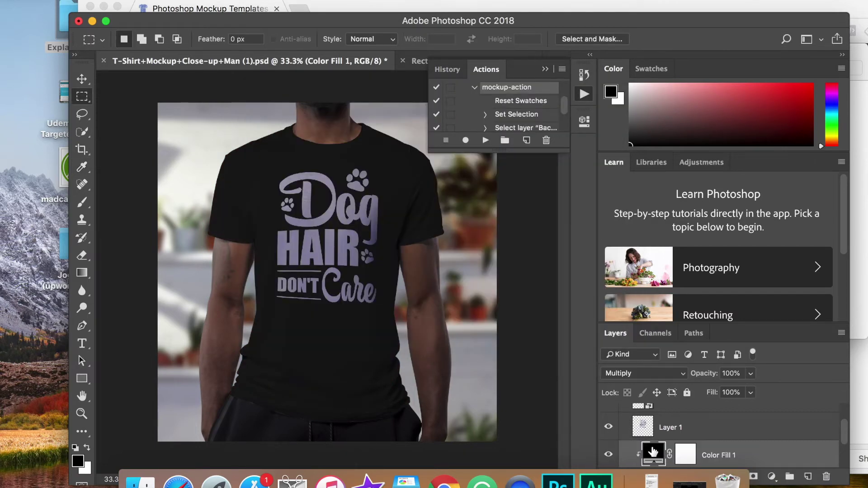
left_click(344, 4)
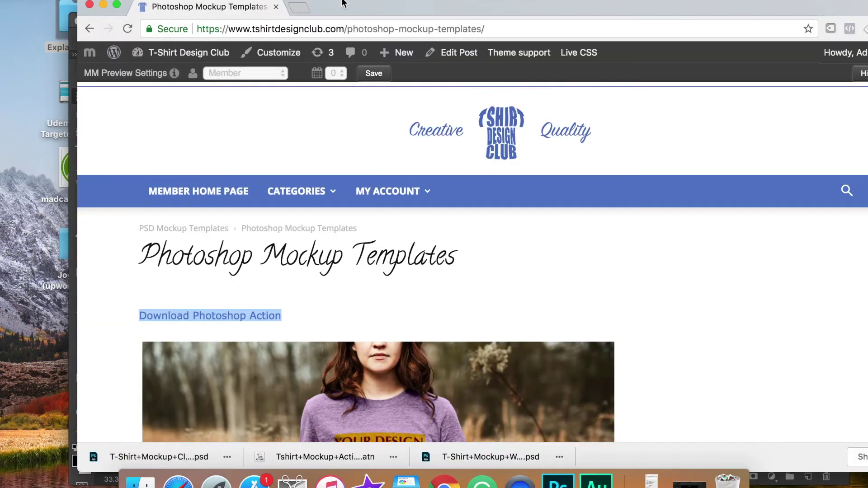
Maximize Chrome and scroll down to the summer-scene mockup's Download button.
double_click(612, 14)
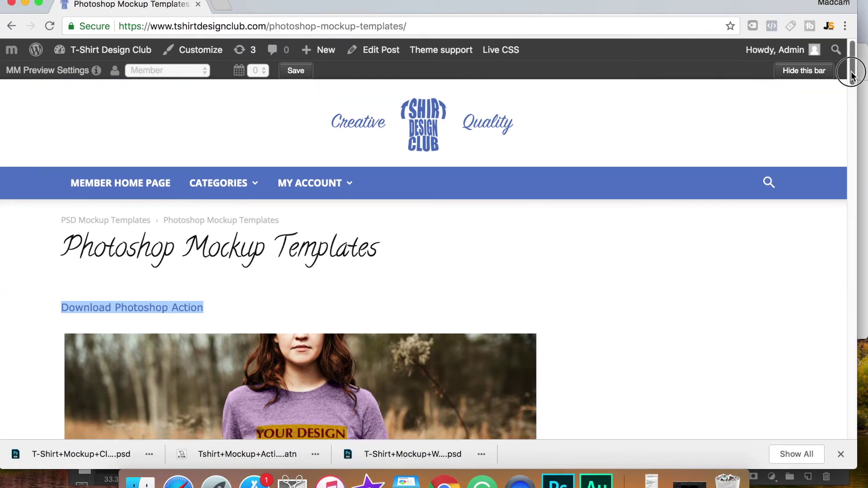
left_click_drag(852, 73, 836, 300)
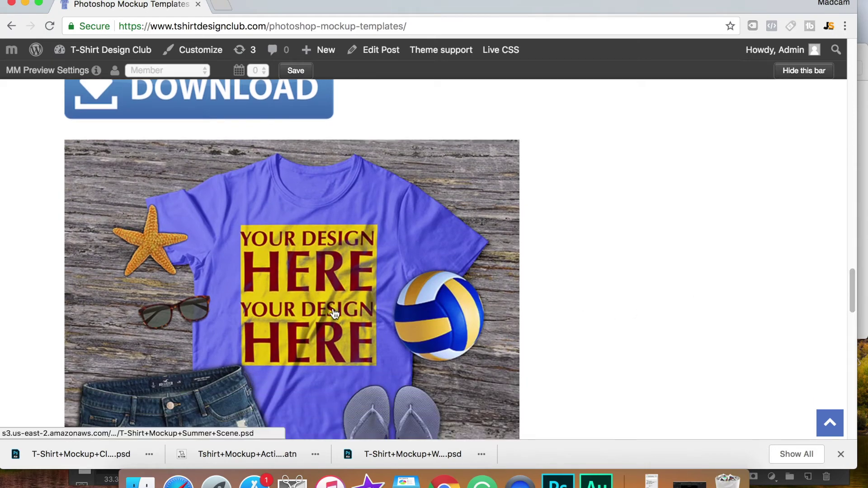
scroll(398, 219, "down", 3)
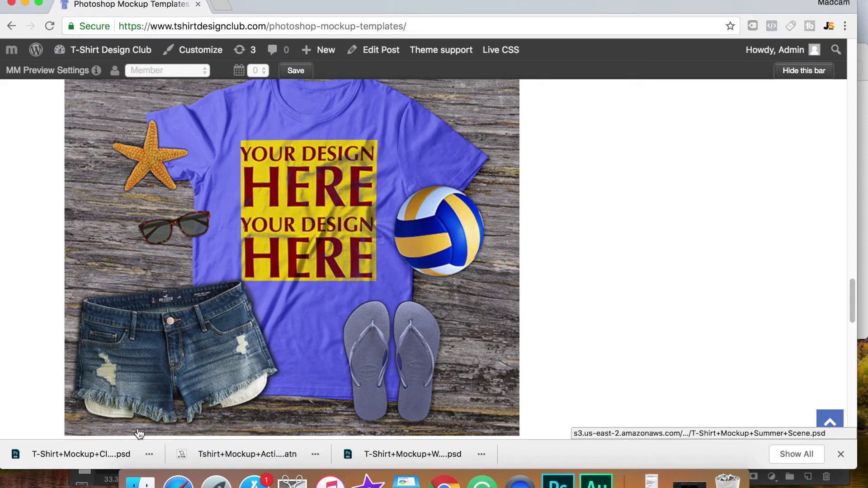
scroll(263, 356, "down", 5)
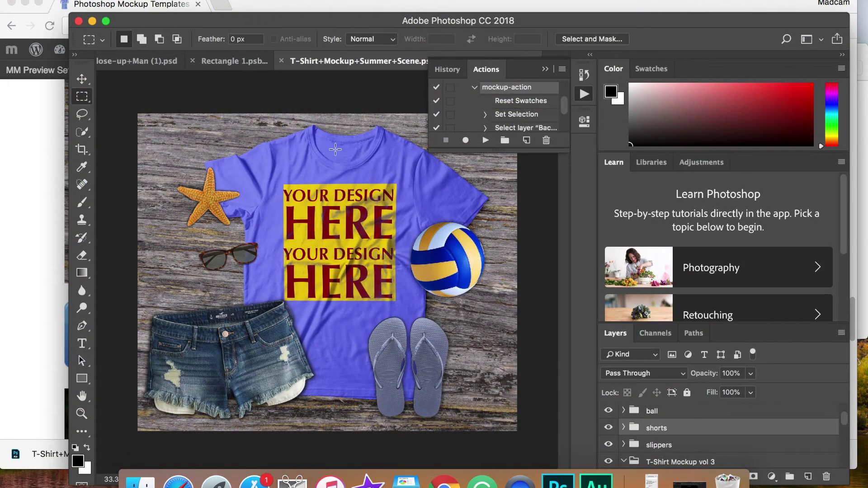
Open the YOUR DESIGN HERE smart object (design1111.psb) without resolving the missing fonts.
left_click(546, 68)
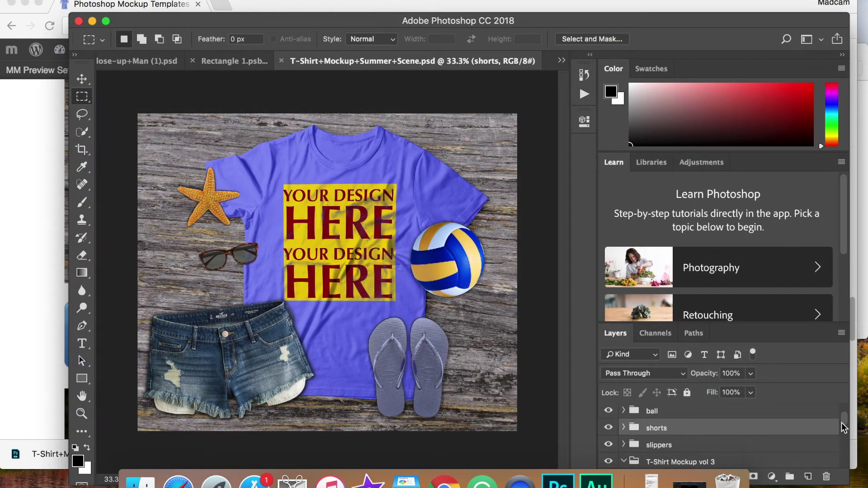
left_click_drag(844, 418, 845, 435)
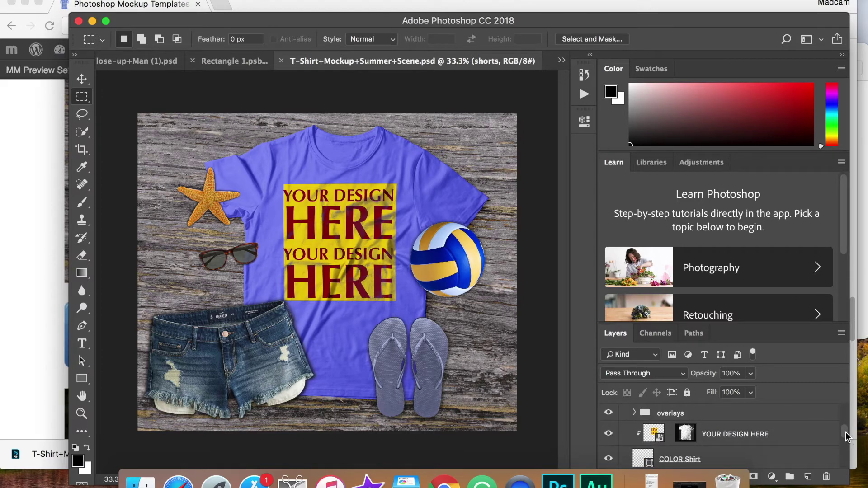
double_click(670, 430)
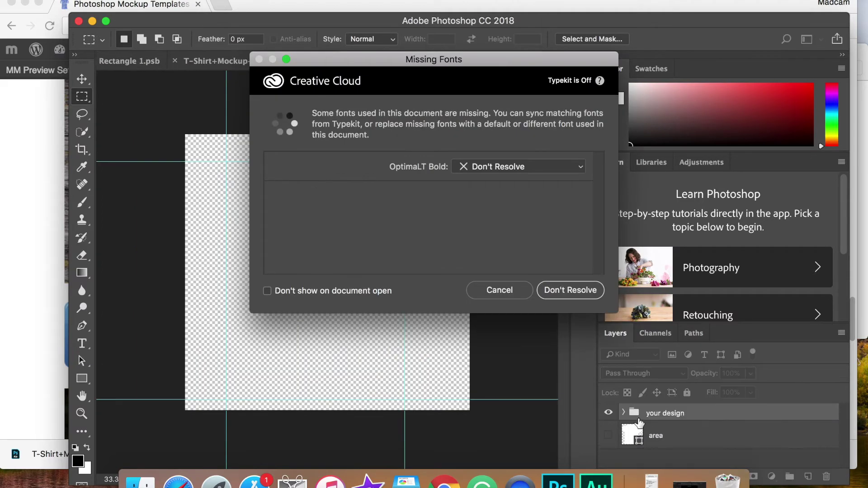
left_click(570, 290)
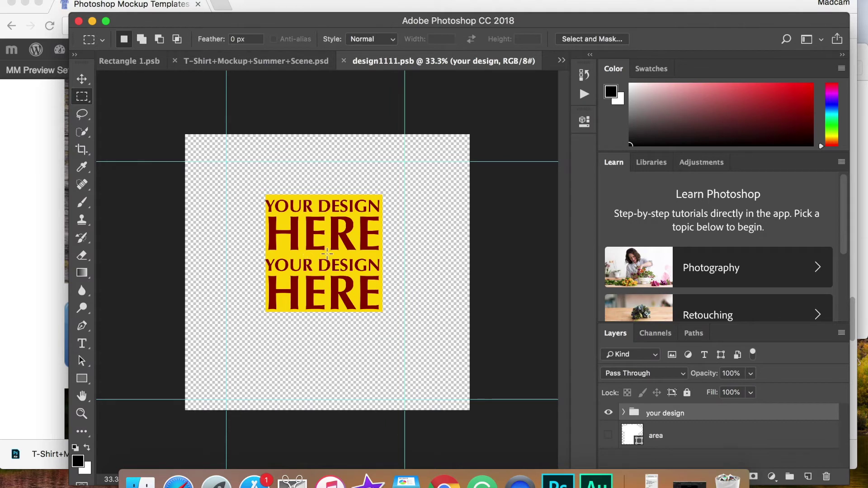
Hide the 'your design' placeholder artwork and add a blank Layer 1.
left_click(608, 414)
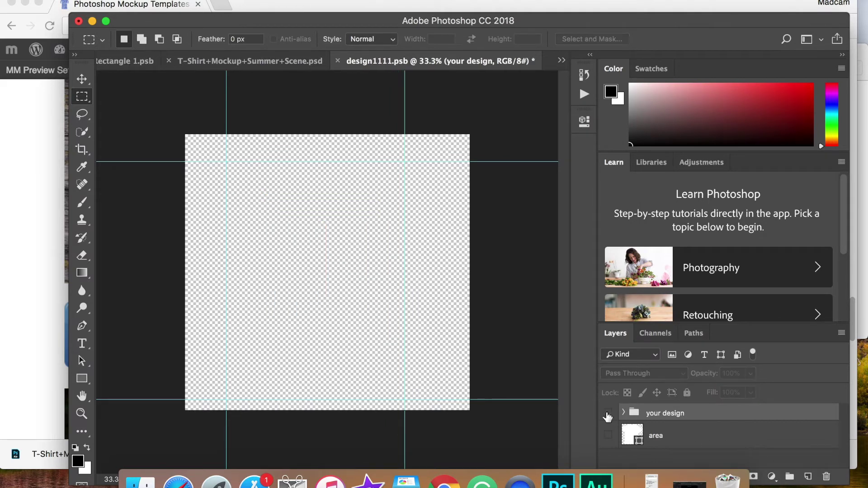
left_click(808, 477)
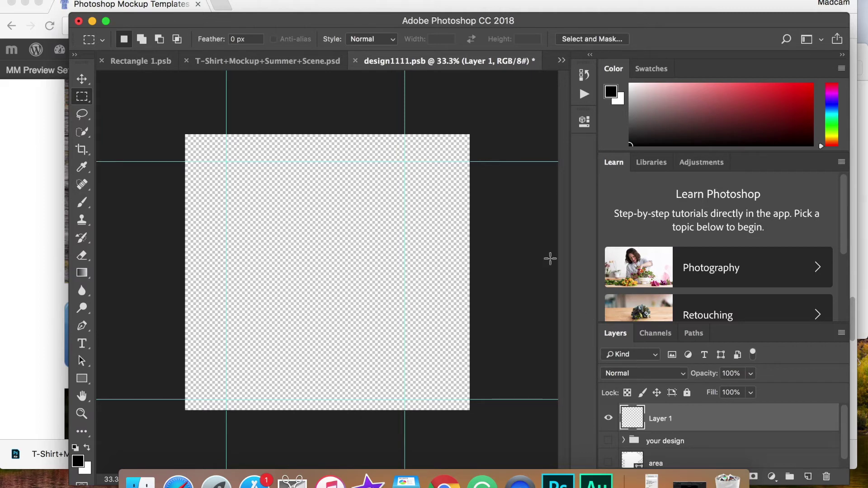
left_click_drag(345, 23, 442, 22)
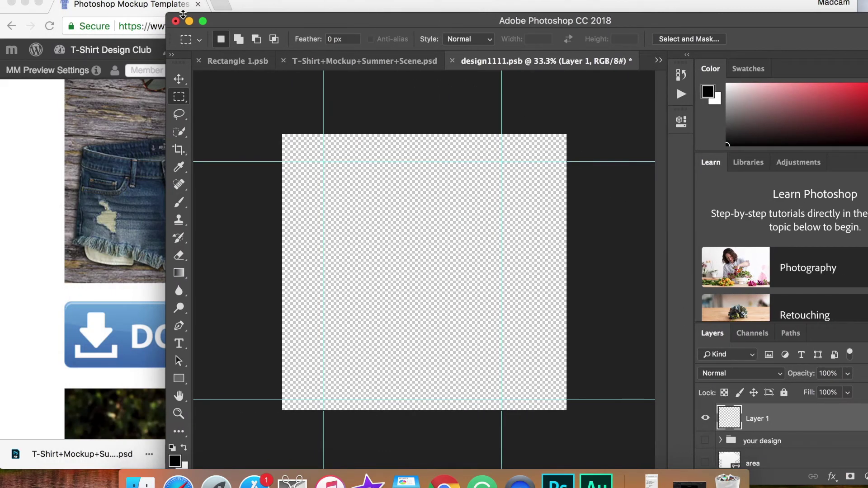
left_click(25, 3)
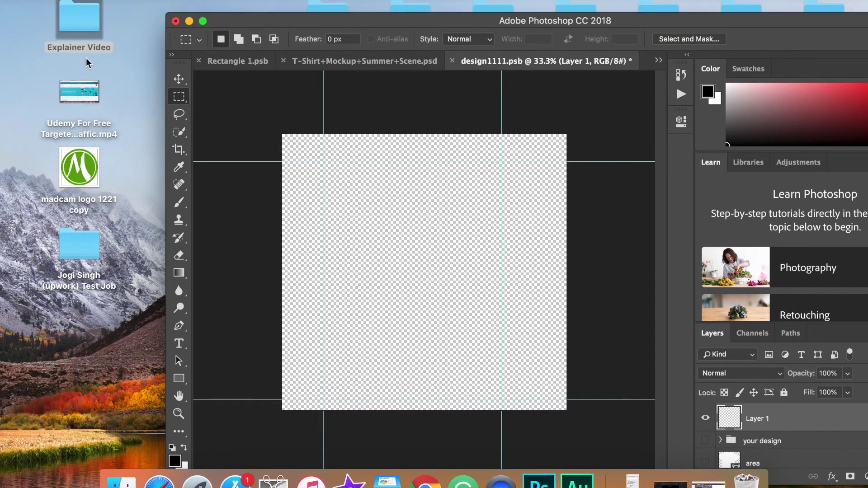
double_click(79, 28)
left_click_drag(554, 151, 436, 375)
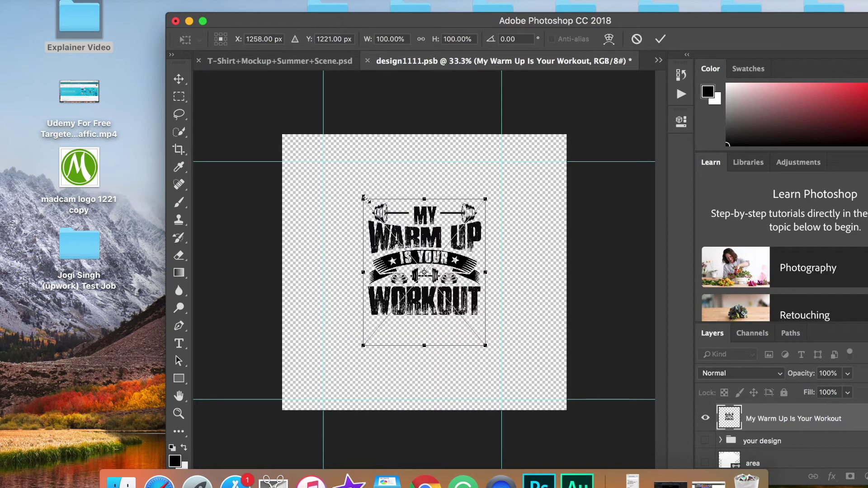
left_click_drag(364, 198, 346, 179)
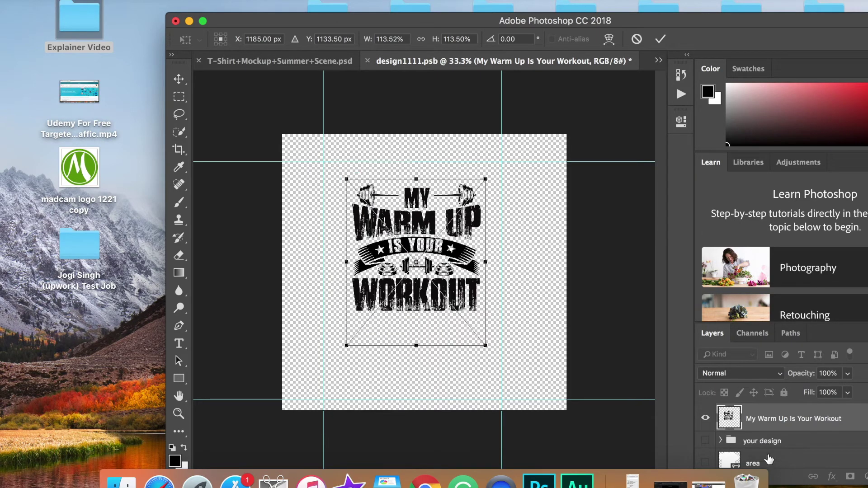
left_click_drag(669, 22, 544, 3)
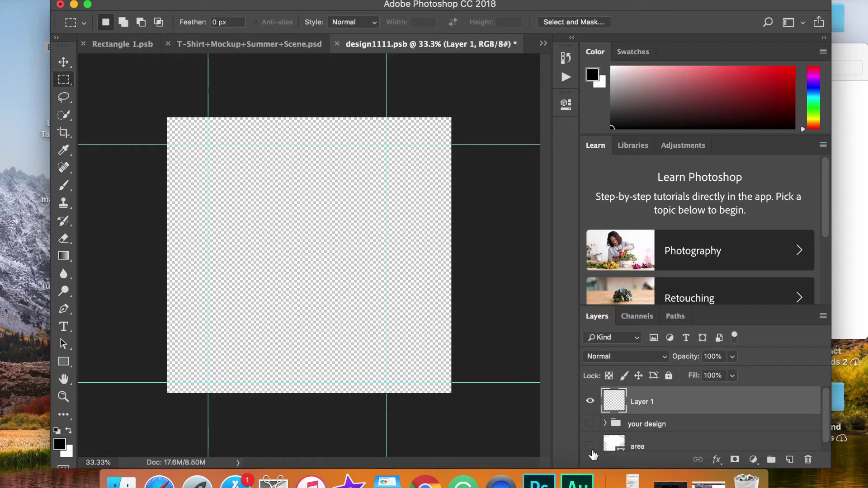
Show the 'area' shape and place the My Warm Up Is Your Workout graphic centred on it.
left_click(590, 448)
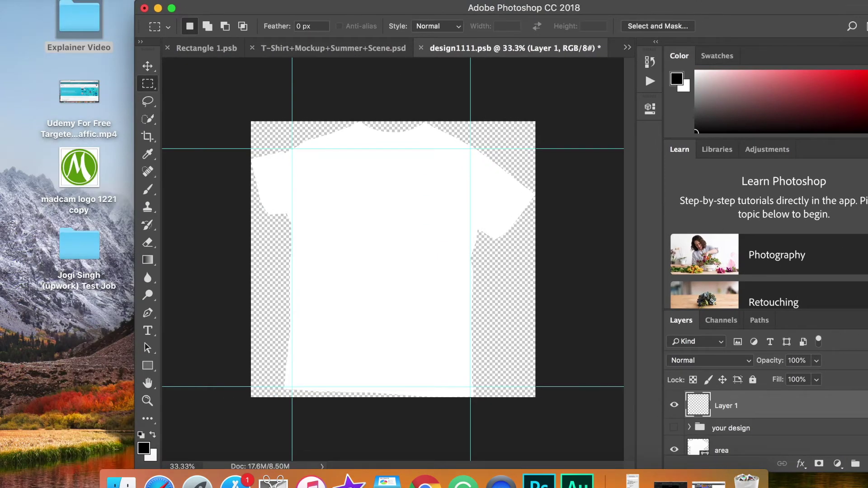
left_click(83, 16)
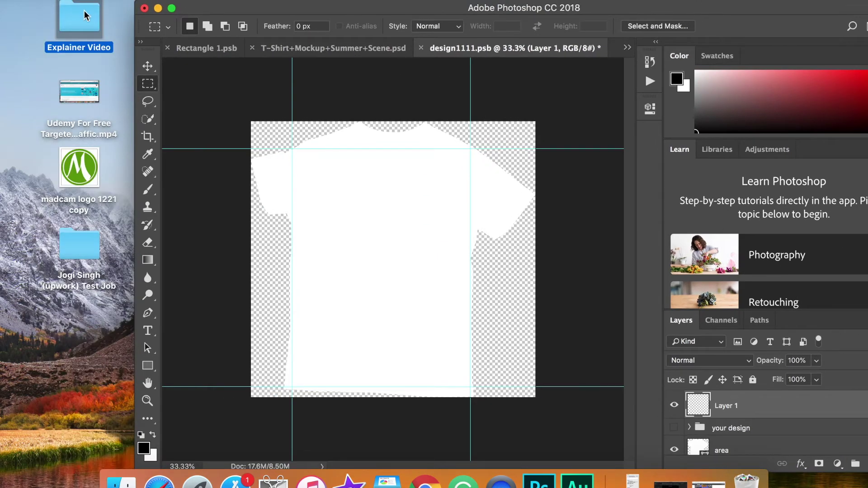
double_click(84, 16)
left_click_drag(546, 106, 317, 235)
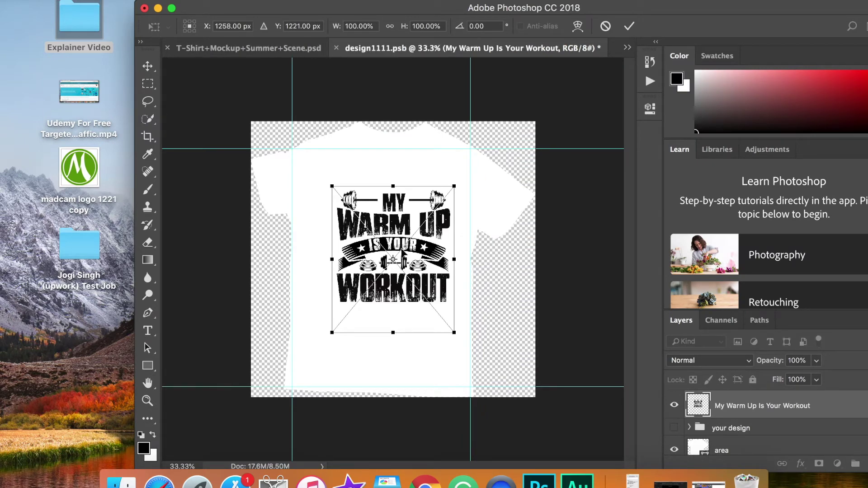
mouse_move(401, 236)
left_mouse_down()
mouse_move(396, 223)
mouse_move(403, 239)
left_mouse_up()
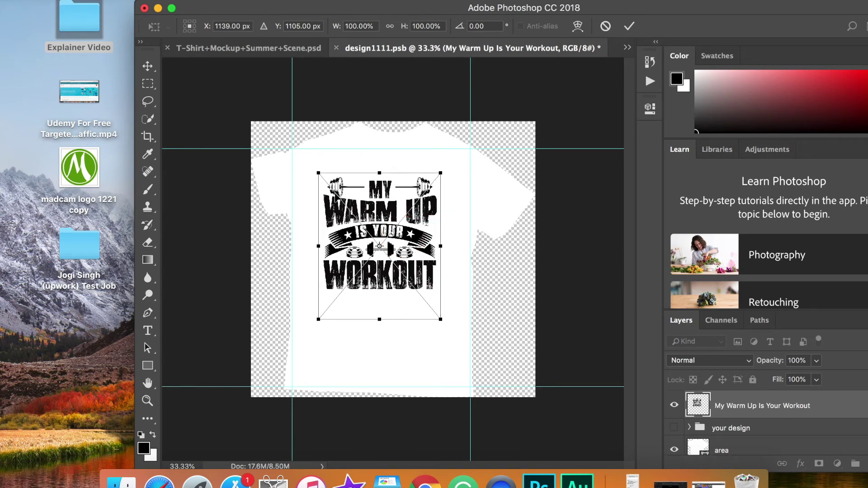
left_click_drag(385, 192, 388, 189)
left_click(629, 26)
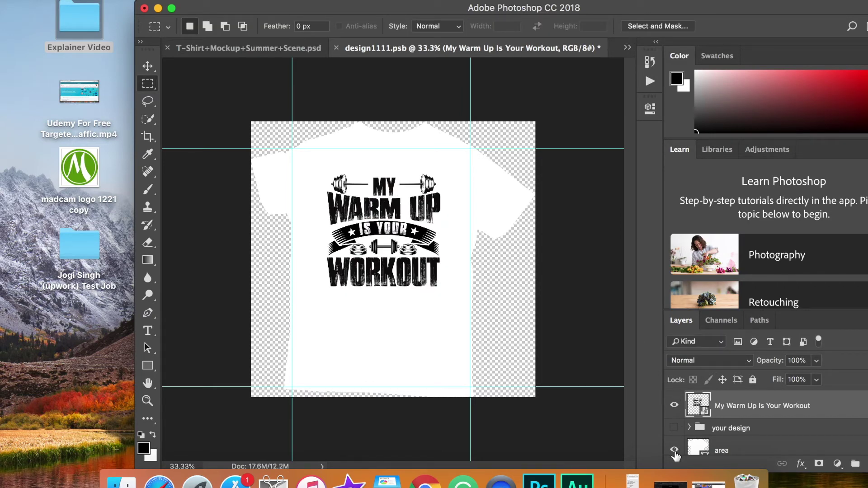
Hide the 'area' shape and save design1111.psb so the mockup updates.
left_click(674, 451)
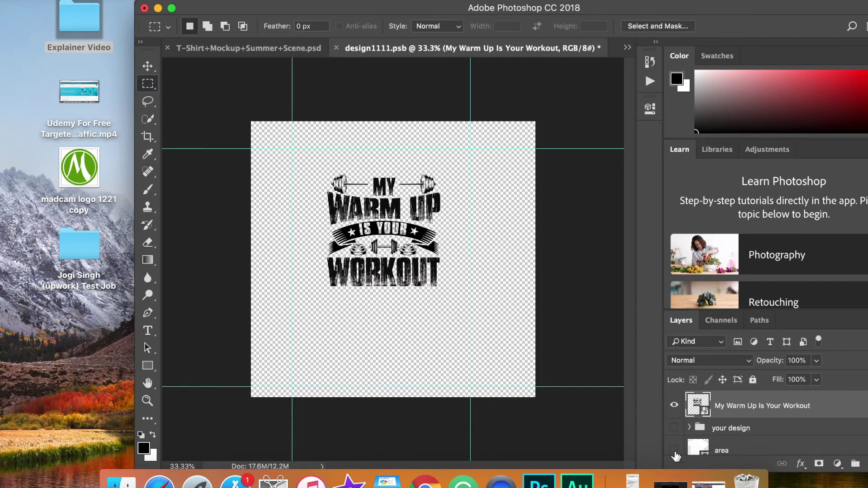
left_click(123, 1)
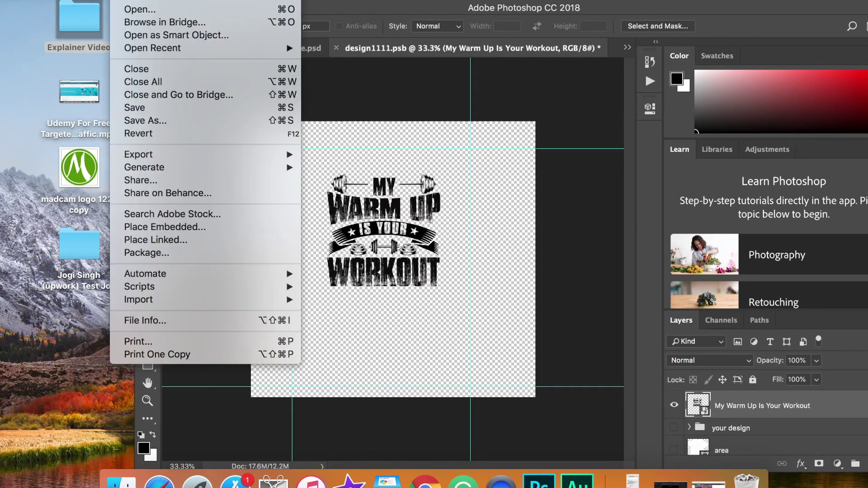
left_click(139, 110)
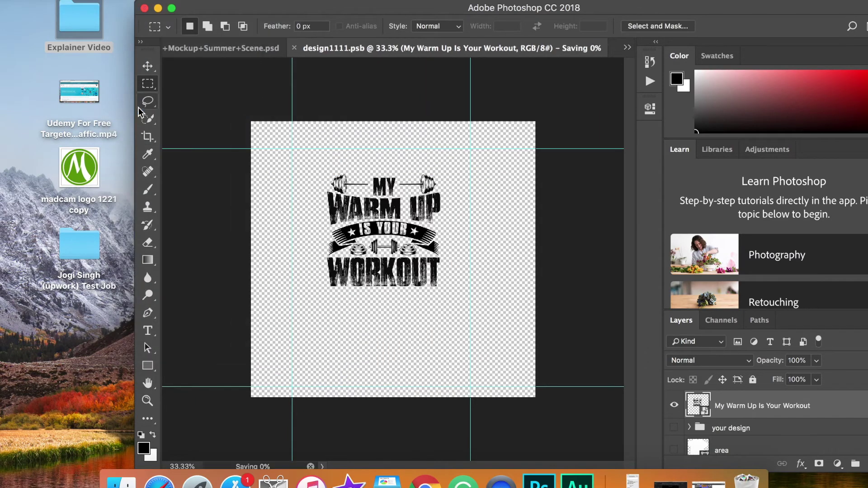
left_click(267, 49)
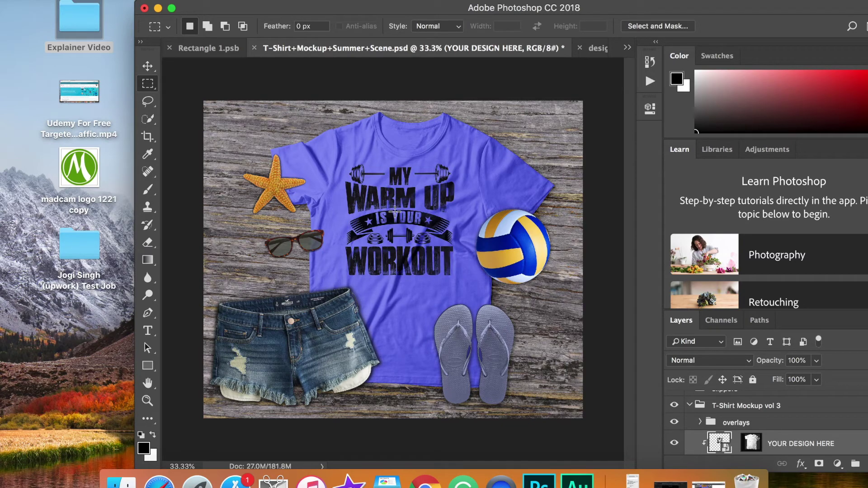
Hide the sunglasses, volleyball and denim shorts to preview the workout shirt alone.
key("super+alt+c")
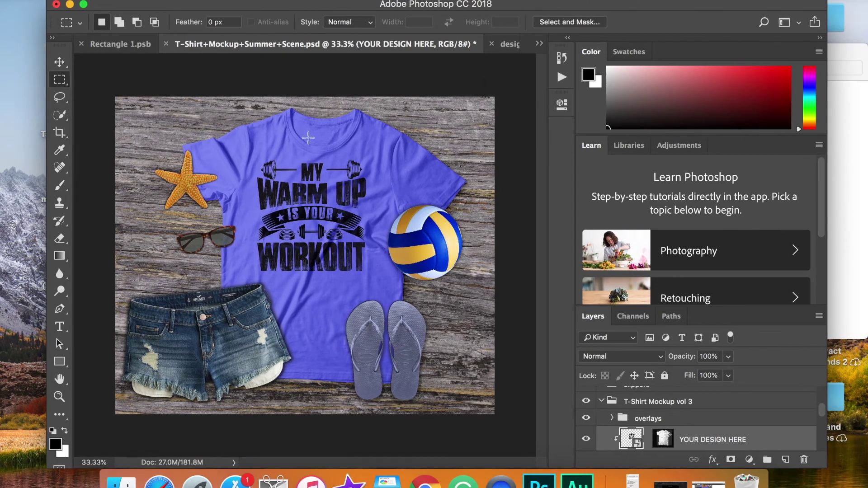
left_click(821, 403)
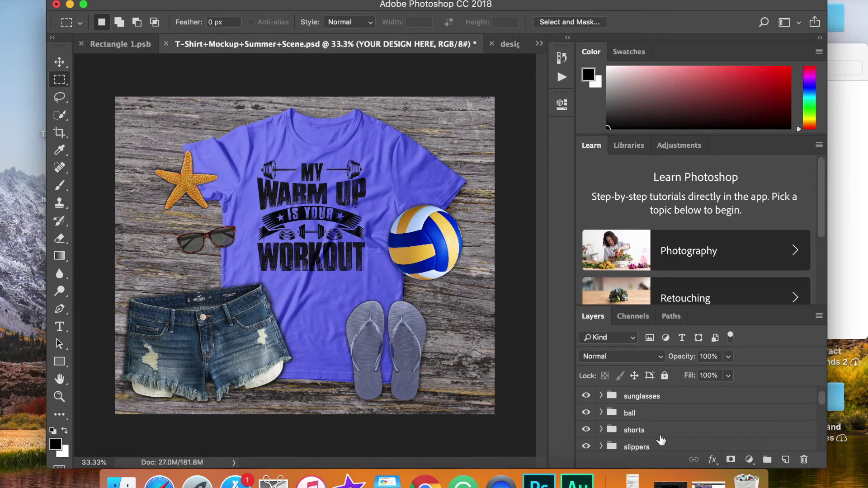
left_click(586, 397)
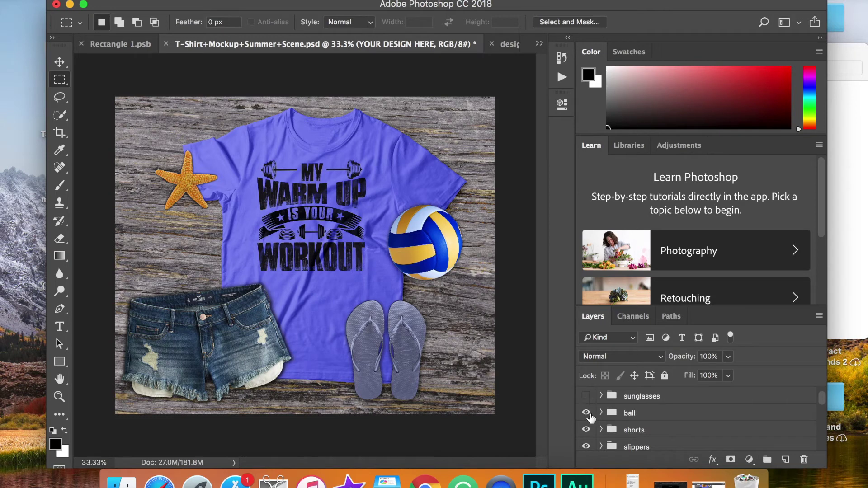
left_click(586, 413)
left_click(586, 429)
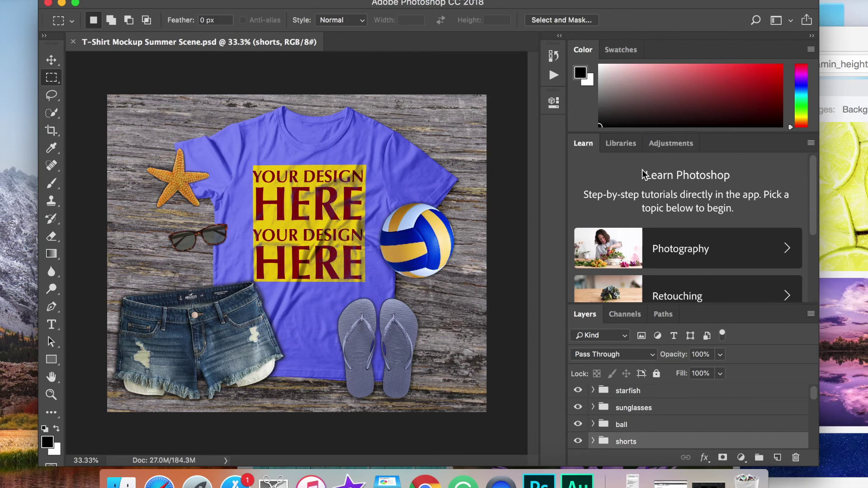
scroll(696, 416, "down", 5)
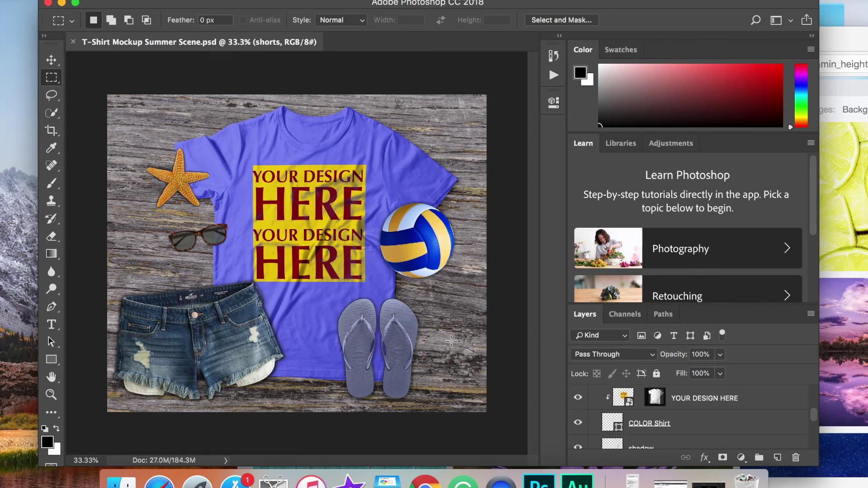
Try Wood-Grain-2, BG01 and Dry-grass-leaves-dirt backgrounds, then hide all to leave light grey bg Color.
key("w")
left_click_drag(816, 419, 821, 445)
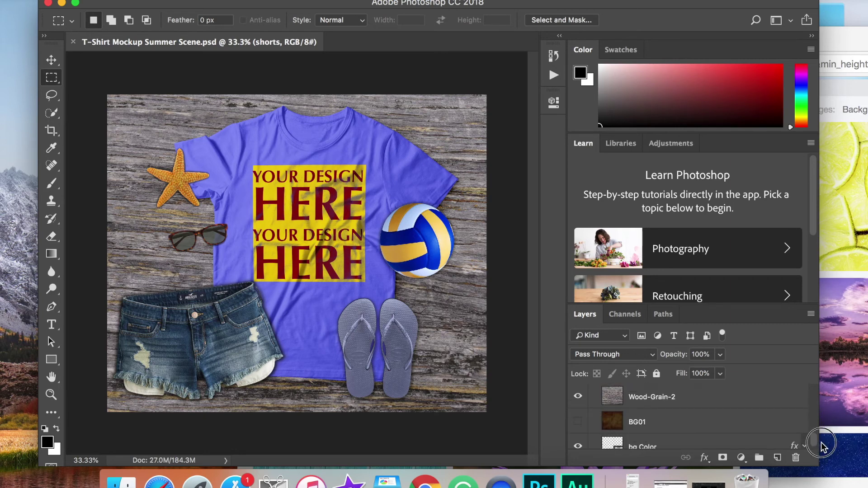
left_click(578, 398)
left_click(577, 422)
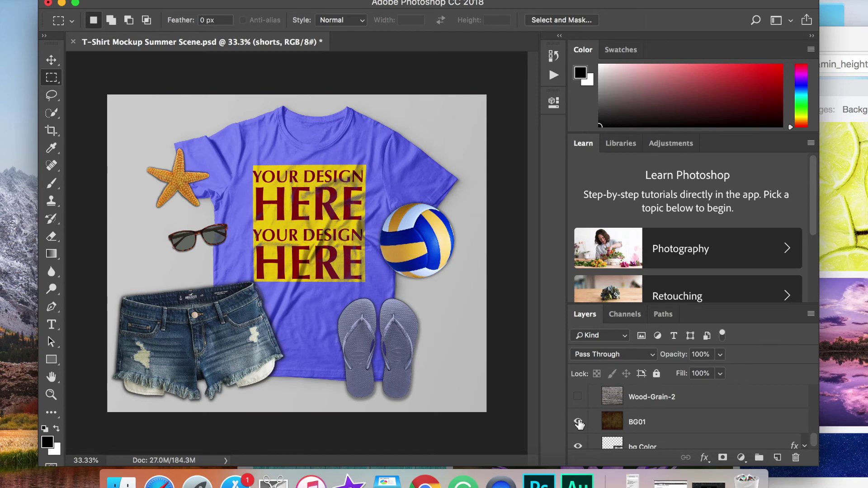
left_click_drag(812, 440, 812, 438)
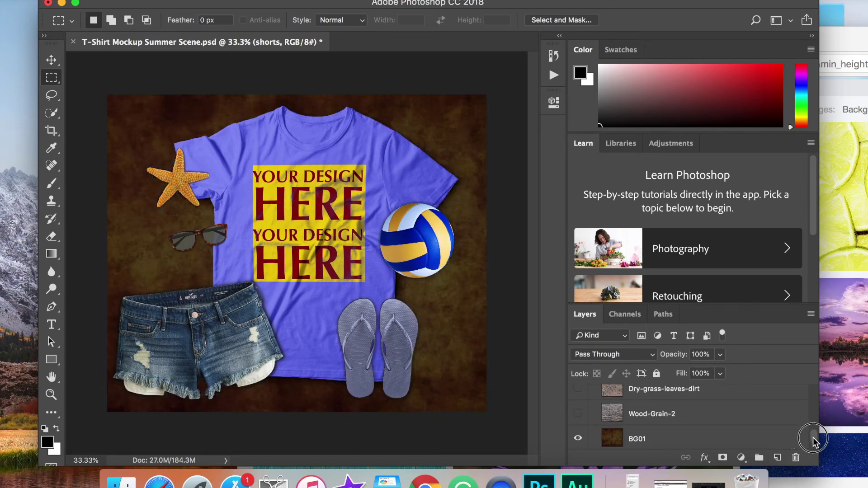
left_click(577, 440)
left_click(578, 389)
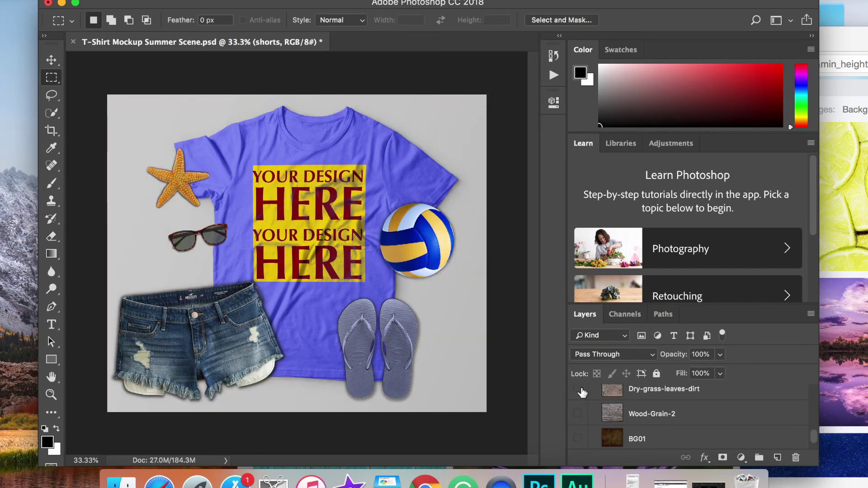
left_click(817, 437)
mouse_move(817, 438)
left_mouse_down()
mouse_move(815, 430)
mouse_move(813, 437)
left_mouse_up()
left_click(578, 389)
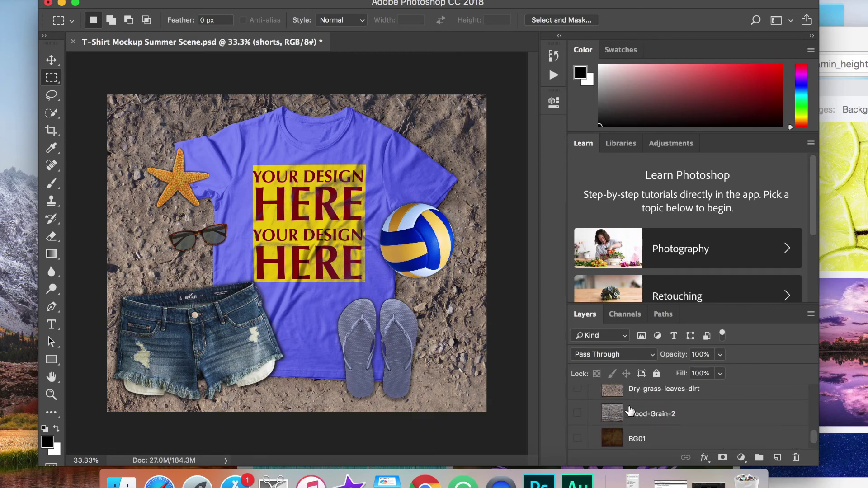
left_click_drag(813, 434, 816, 442)
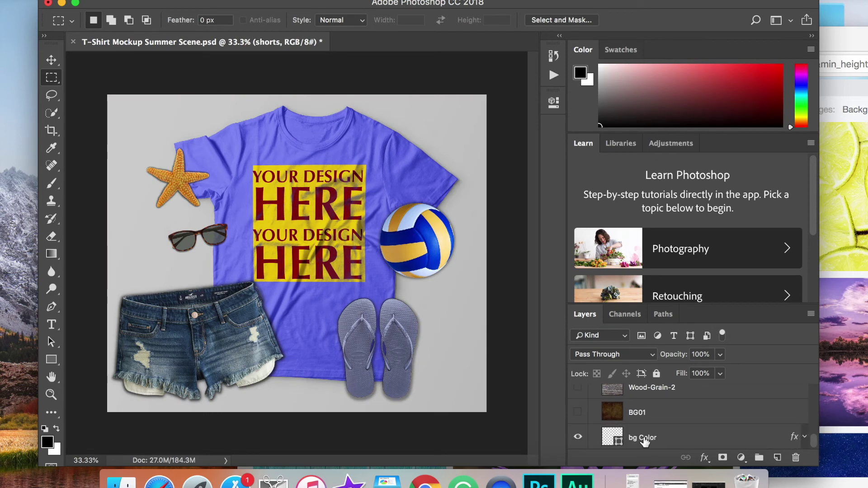
Change the bg Color fill layer to red.
left_click(612, 436)
double_click(613, 435)
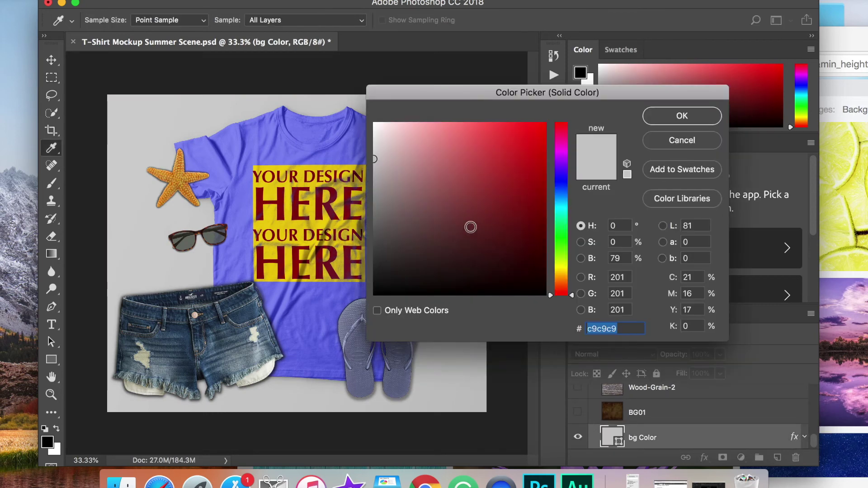
mouse_move(508, 188)
left_mouse_down()
mouse_move(543, 171)
mouse_move(506, 145)
mouse_move(533, 145)
mouse_move(510, 128)
mouse_move(531, 135)
mouse_move(536, 179)
mouse_move(531, 135)
left_mouse_up()
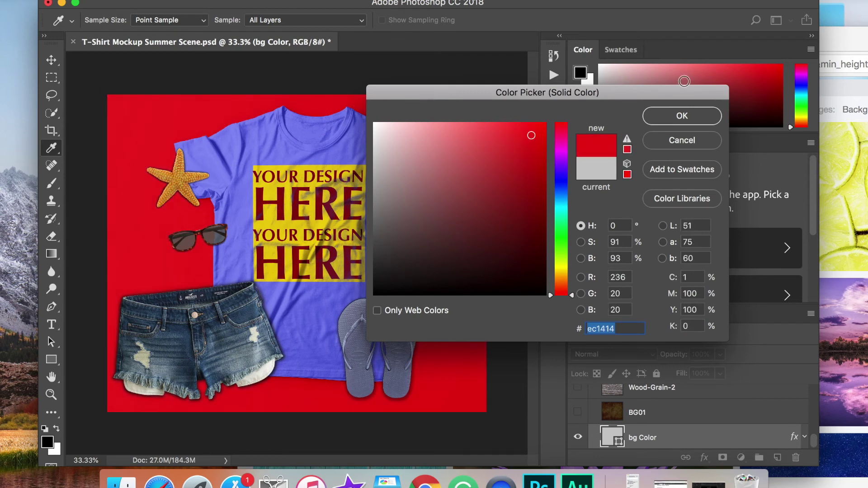
left_click(682, 116)
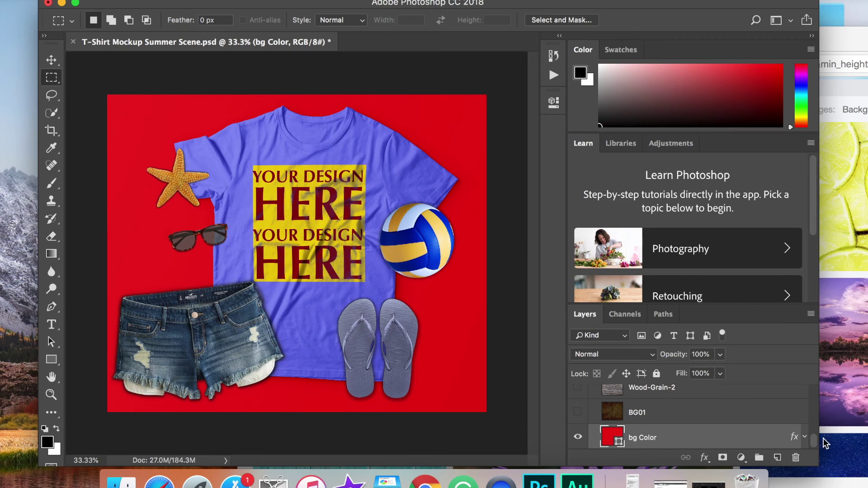
Hide the volleyball group and bring the Pixabay background image results forward.
left_click_drag(815, 446, 822, 397)
left_click(577, 411)
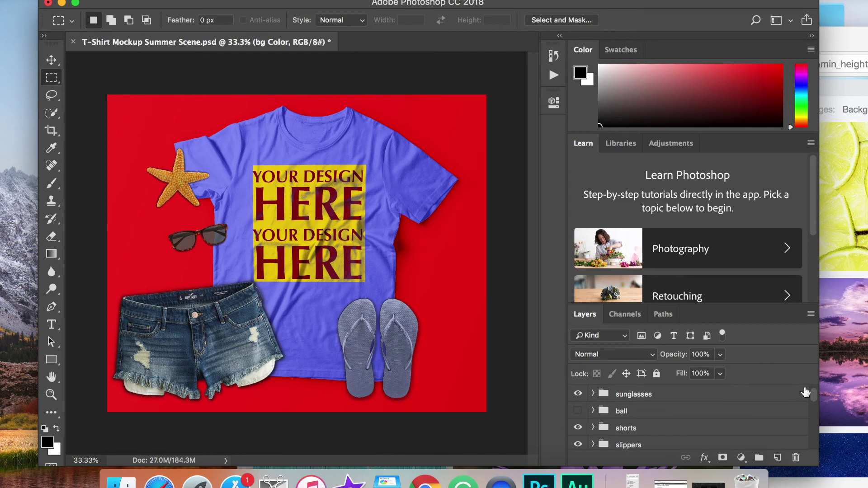
left_click_drag(812, 394, 811, 413)
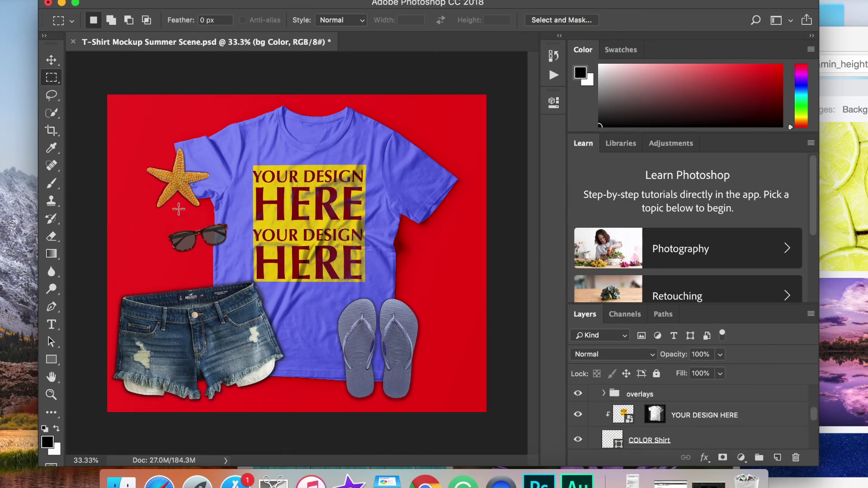
left_click(843, 42)
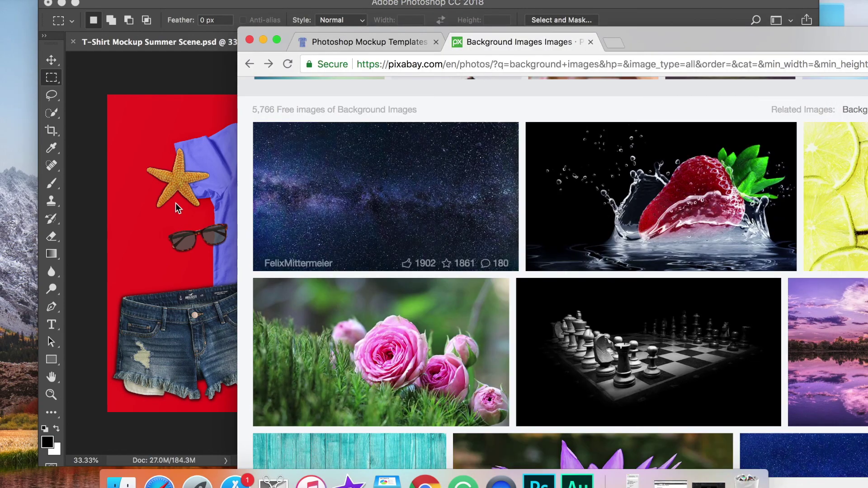
Download the lime slices photo from Pixabay at 1920×1079 and drag it into the mockup.
scroll(648, 158, "up", 4)
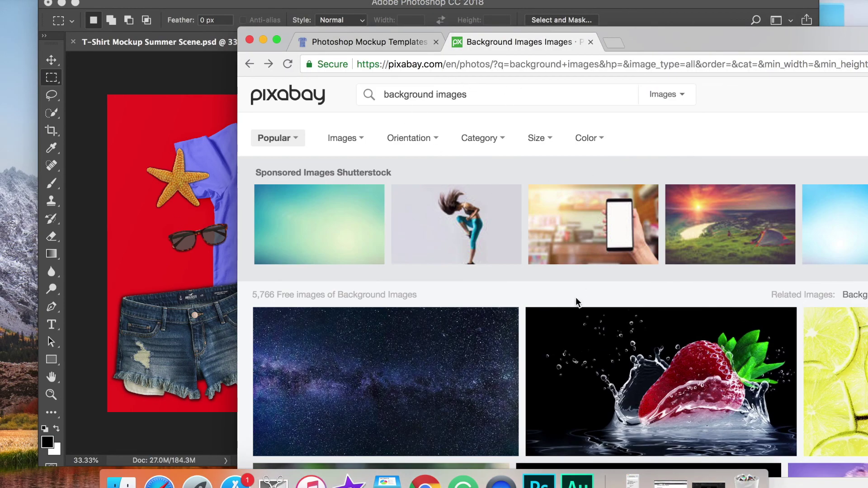
scroll(576, 297, "down", 1)
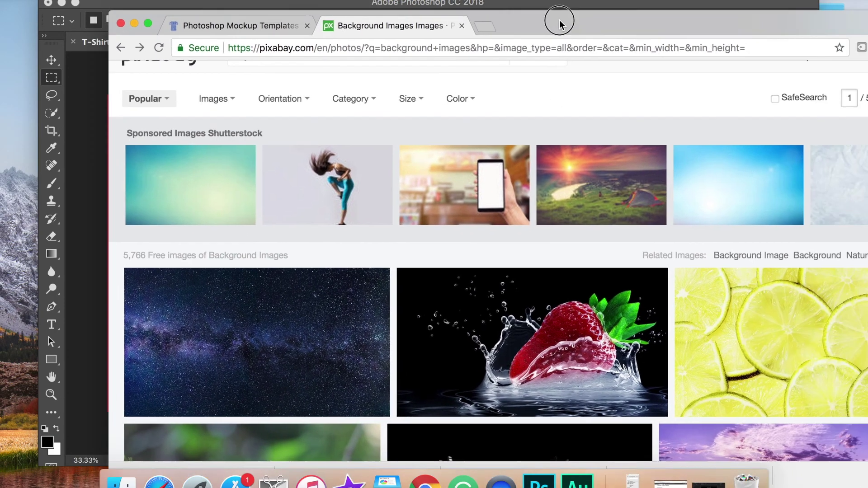
left_click_drag(700, 43, 487, 11)
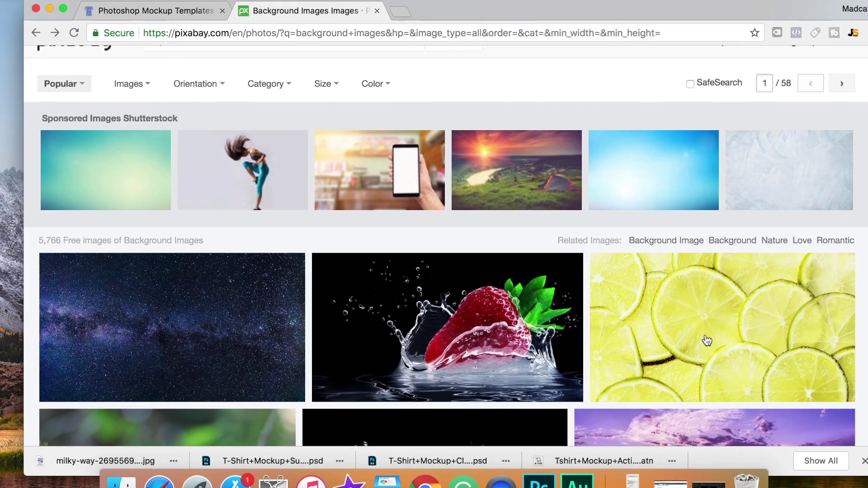
scroll(697, 348, "up", 1)
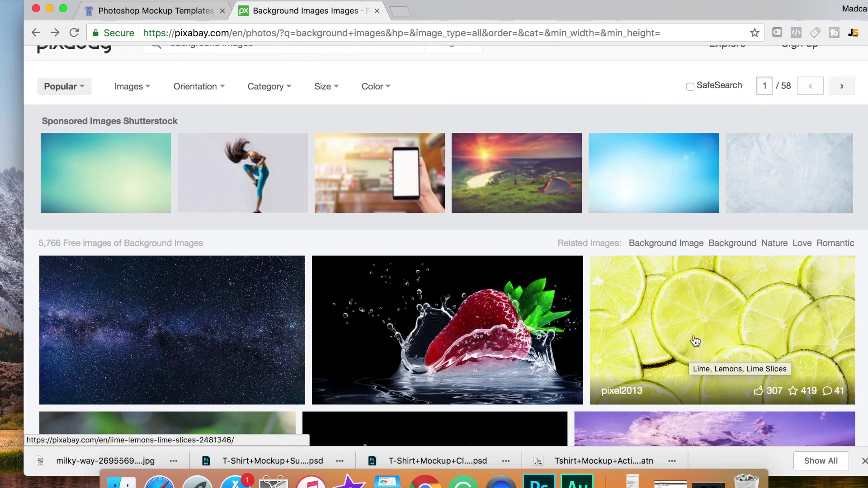
left_click(702, 334)
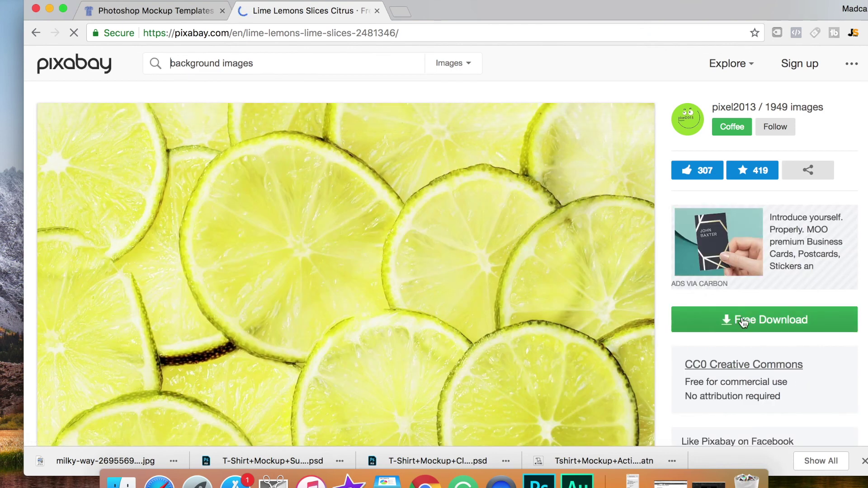
left_click(742, 319)
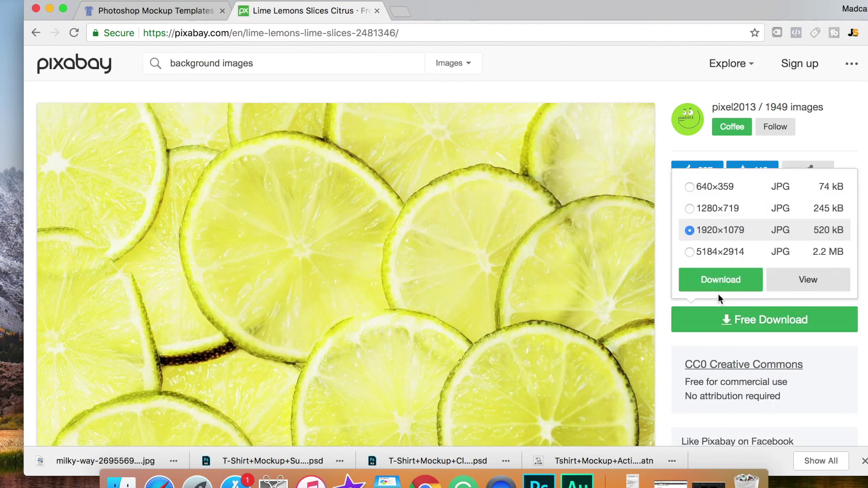
left_click(689, 252)
left_click(737, 288)
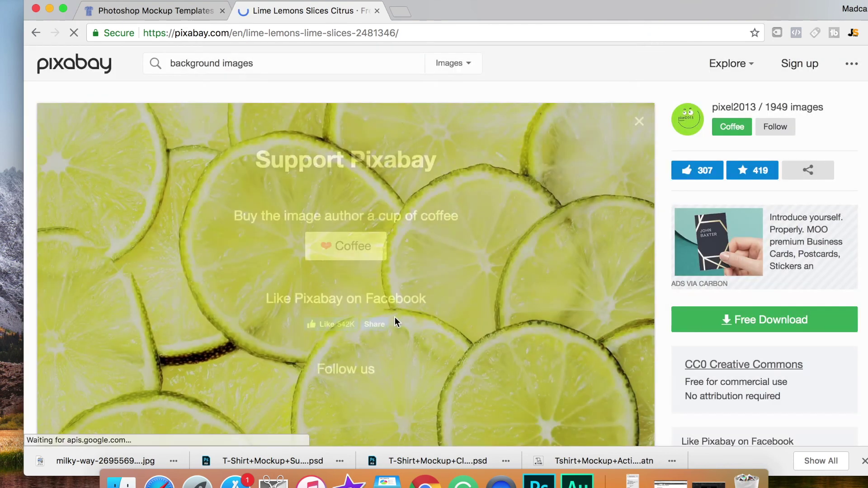
left_click_drag(457, 5, 666, 0)
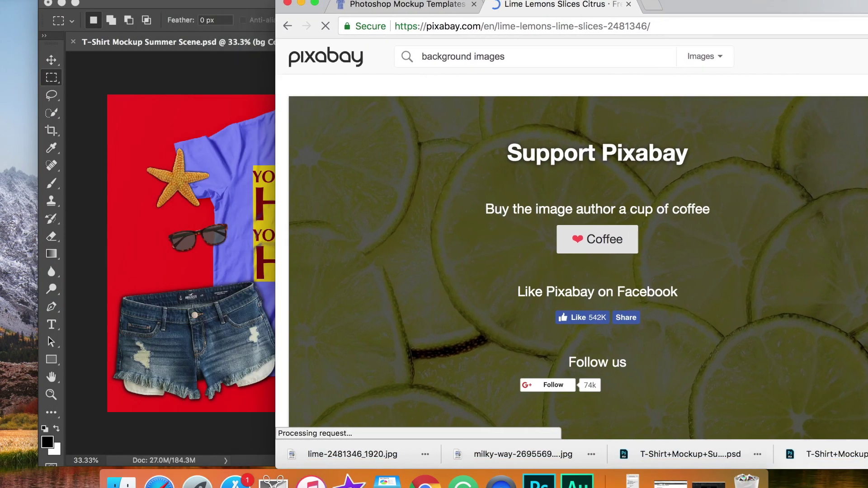
left_click_drag(358, 459, 208, 254)
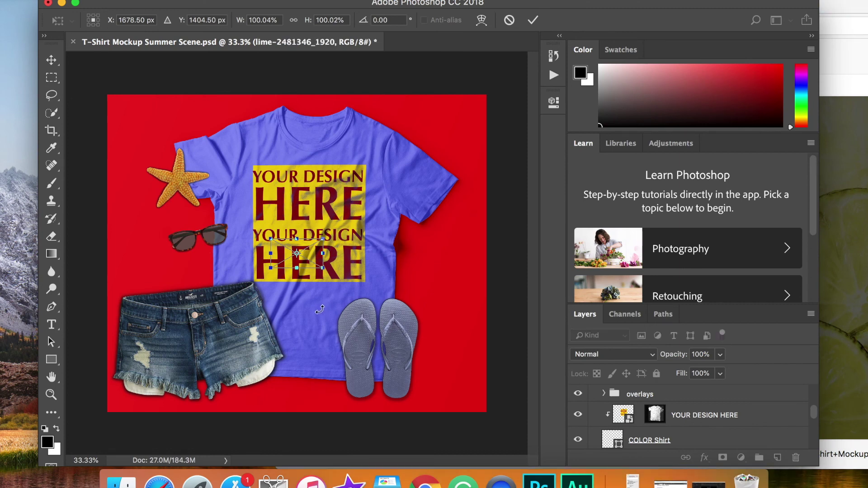
Scale lime-2481346_1920.jpg to about 1154% so it fills the canvas, then commit.
left_click_drag(324, 268, 561, 482)
left_click_drag(270, 237, 1, 50)
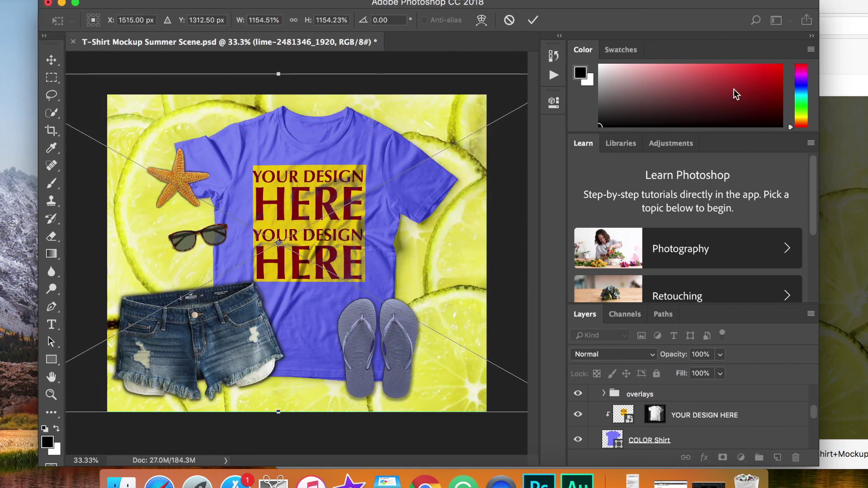
left_click(533, 20)
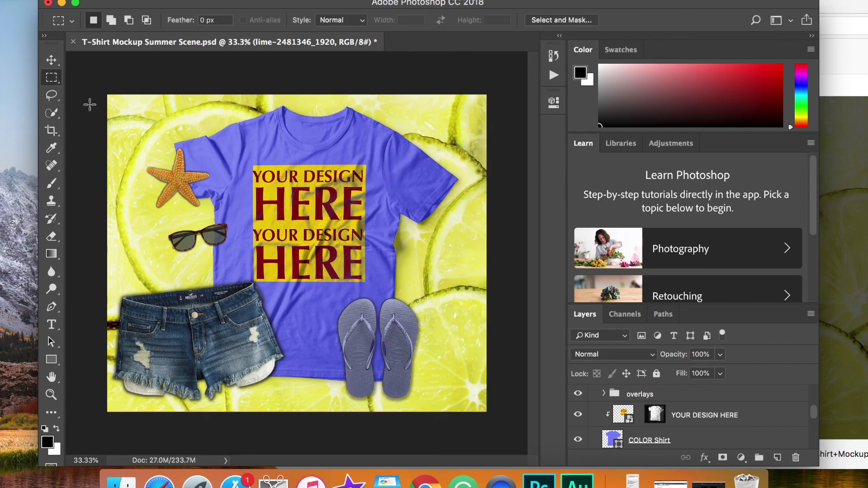